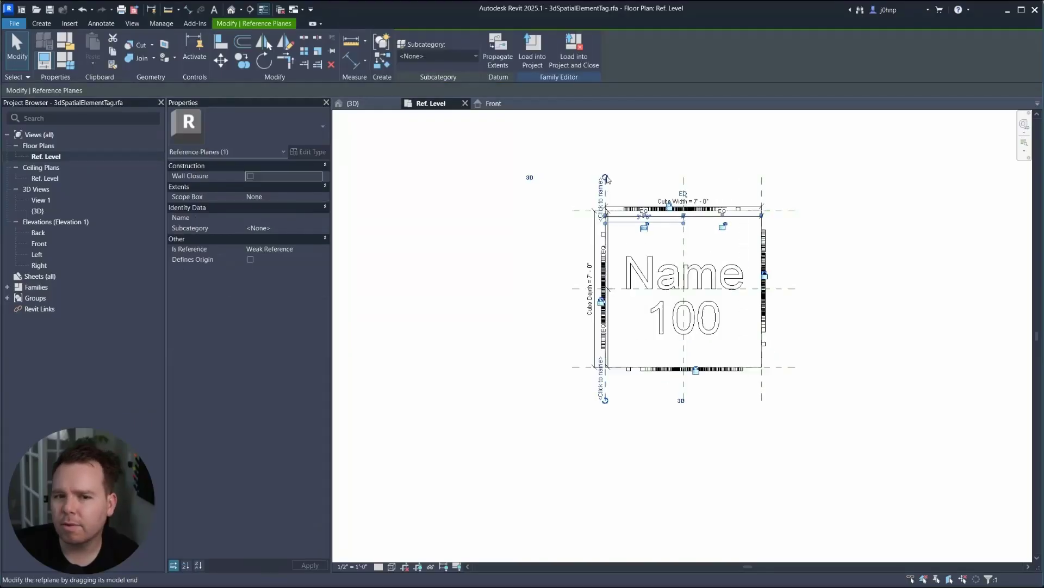
Extend the upper ends of the two vertical reference planes at the cube's sides upward in plan, the right-hand one much farther
scroll(607, 179, up, 1)
drag(607, 178, 615, 124)
scroll(664, 142, down, 1)
middle_drag(686, 156, 682, 186)
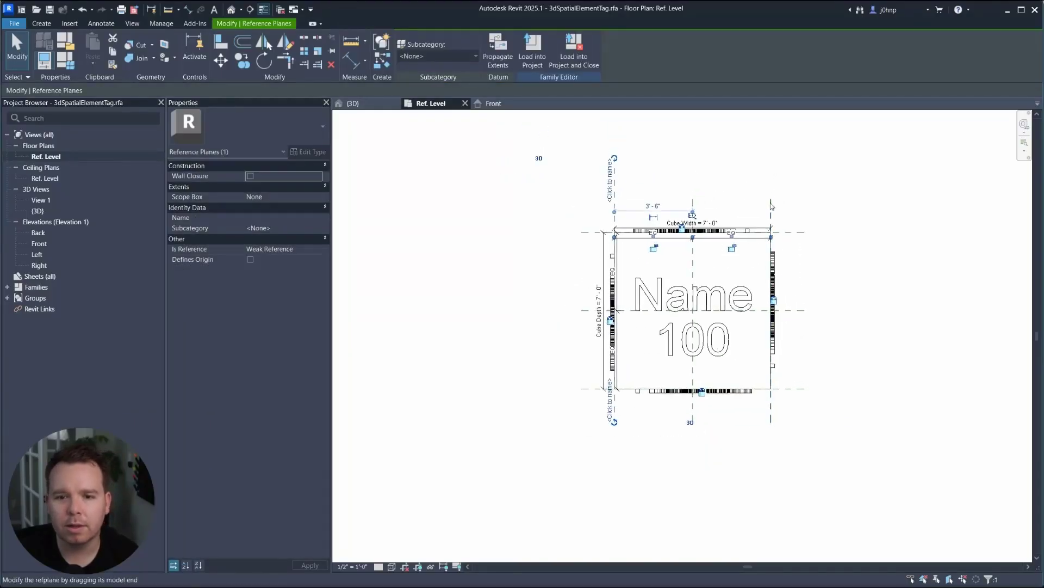
click(771, 205)
drag(770, 199, 771, 128)
middle_drag(772, 127, 706, 448)
scroll(706, 448, down, 2)
drag(704, 446, 739, 289)
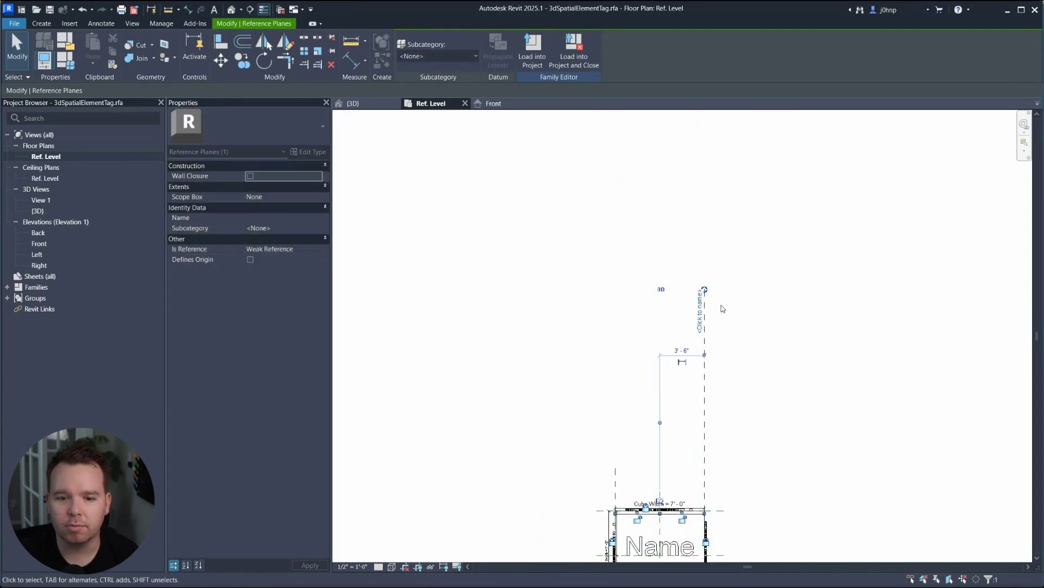
click(750, 352)
Extend the right ends of the horizontal reference planes along the cube's upper and lower edges well past the cube
scroll(754, 355, down, 1)
middle_drag(721, 508, 714, 301)
scroll(713, 301, up, 2)
click(726, 247)
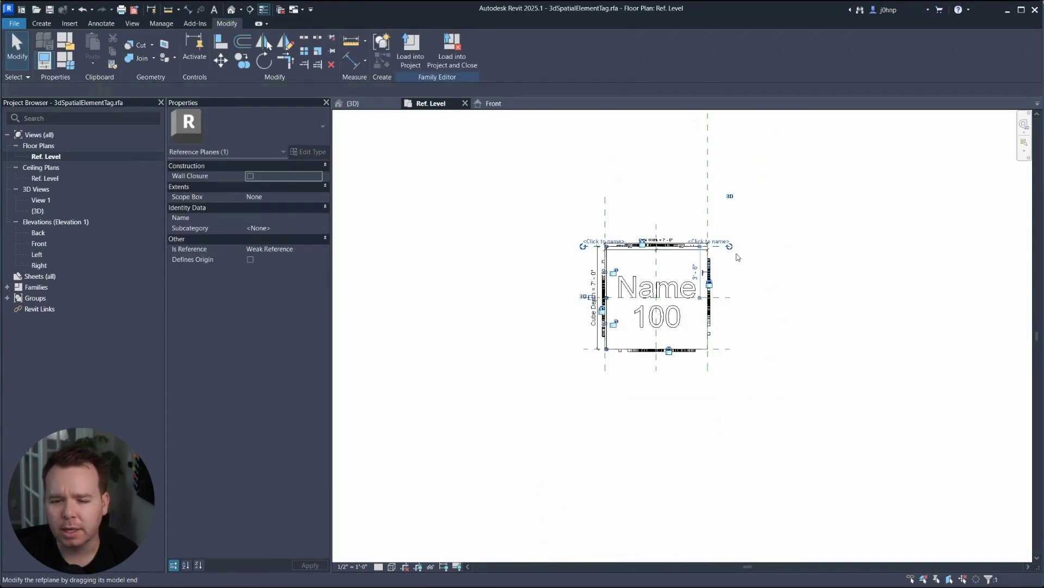
drag(733, 250, 836, 247)
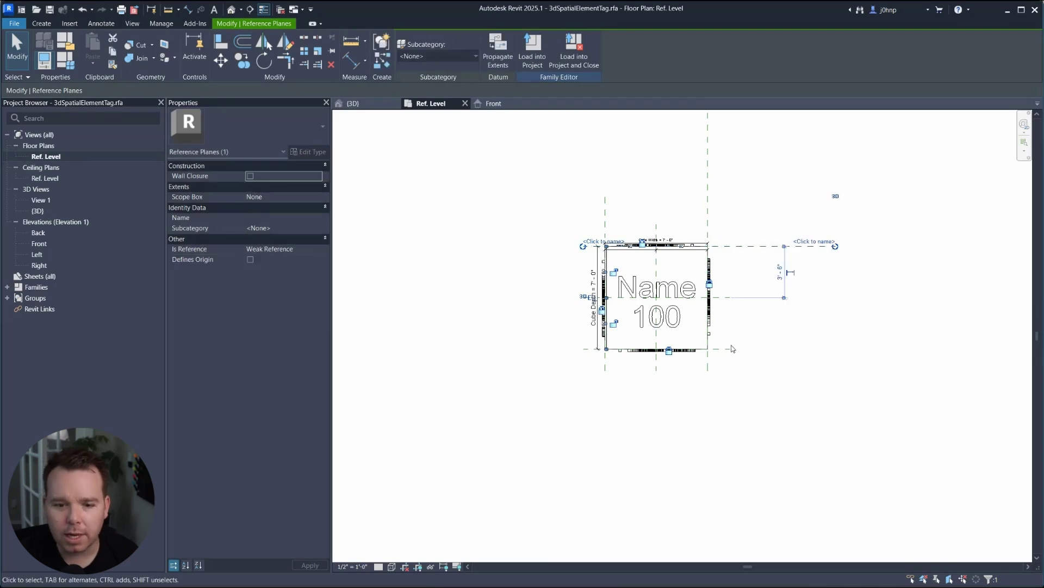
click(733, 349)
drag(733, 349, 866, 349)
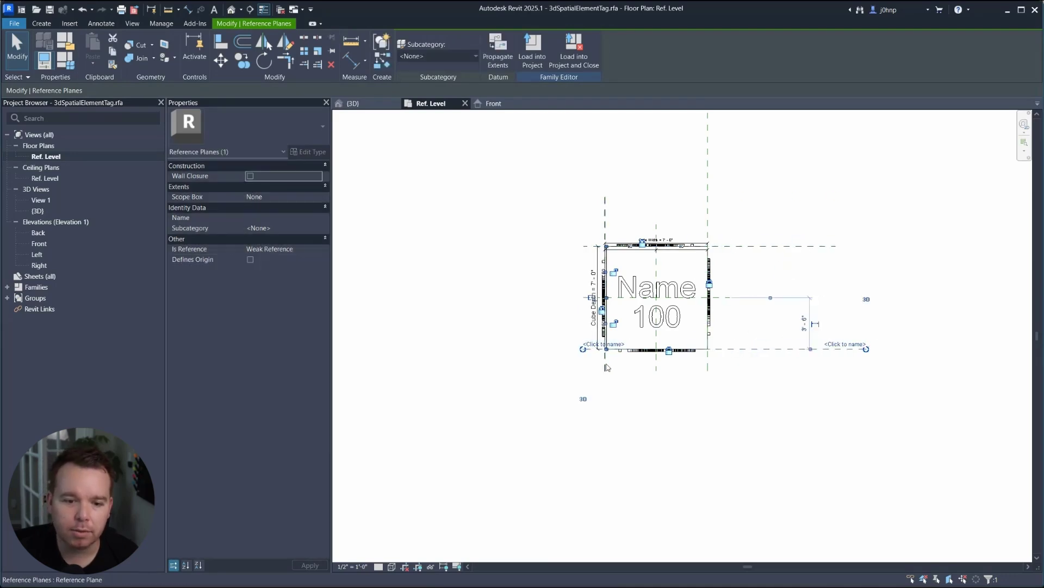
Extend the left vertical reference plane's lower end downward and the lower horizontal reference plane's left end outward
click(606, 365)
drag(605, 371, 613, 447)
click(576, 331)
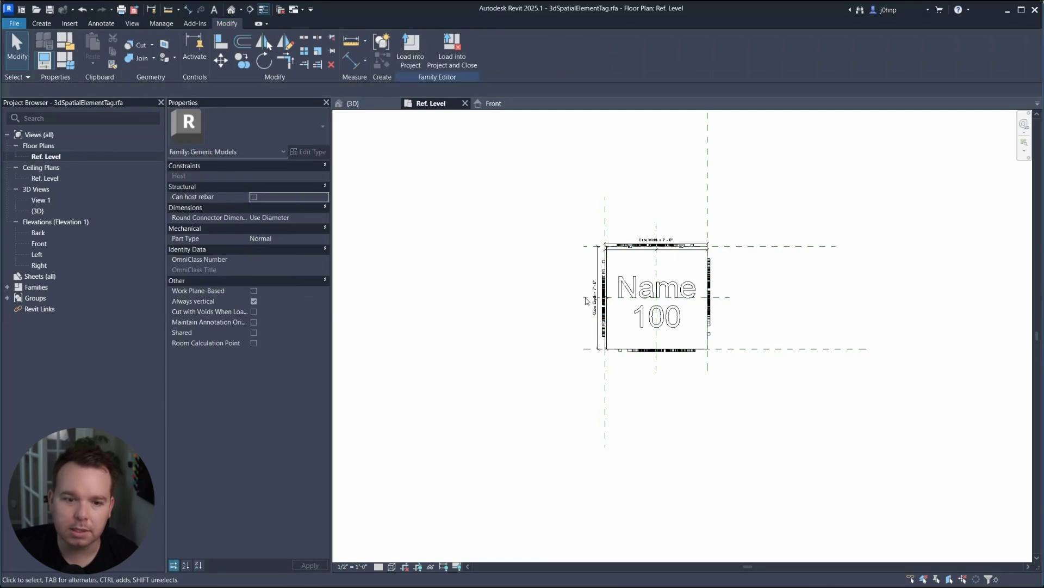
click(586, 298)
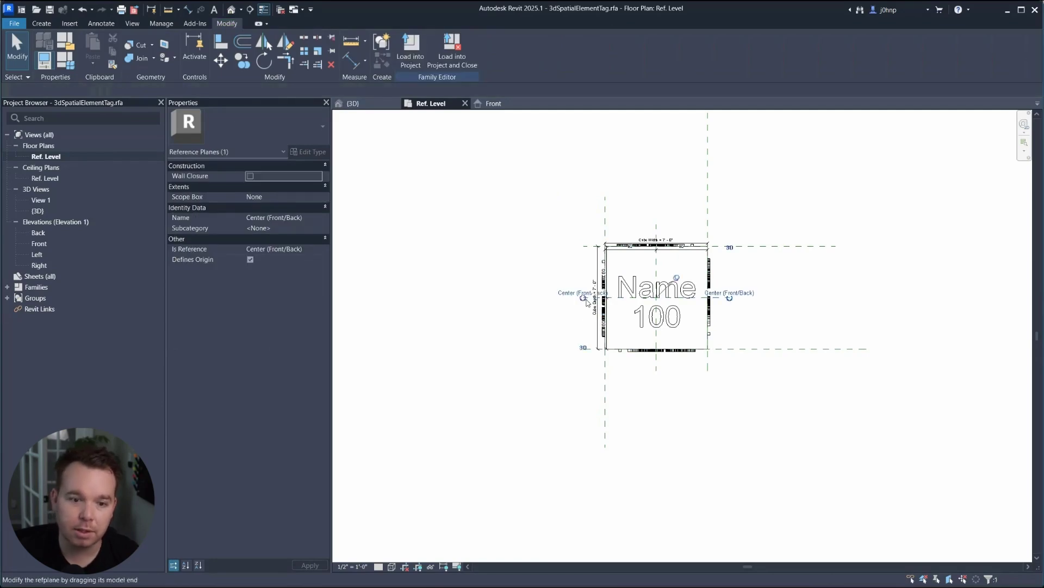
scroll(590, 352, up, 3)
click(588, 348)
drag(580, 349, 457, 280)
click(456, 287)
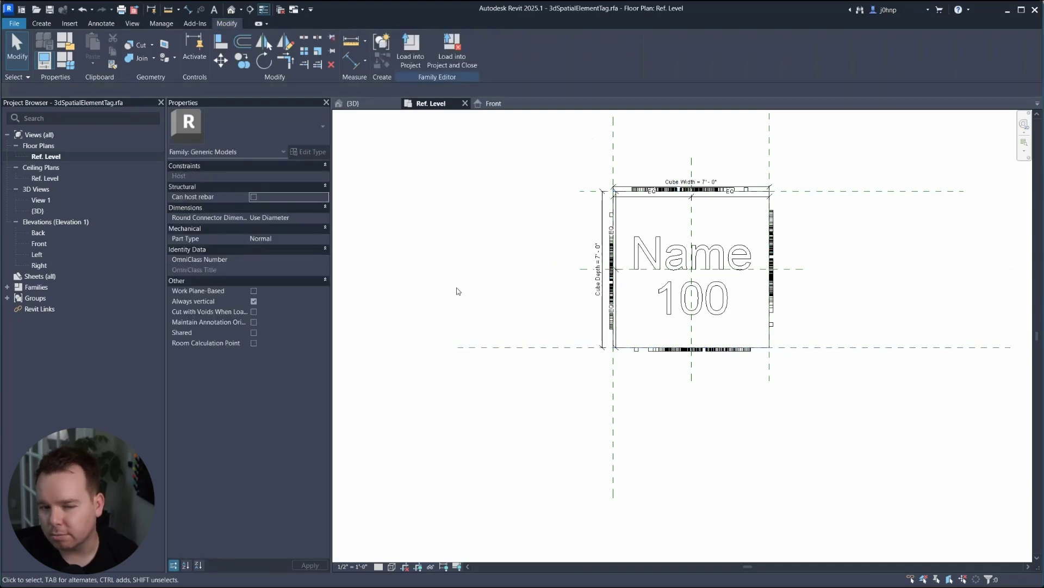
scroll(457, 291, down, 2)
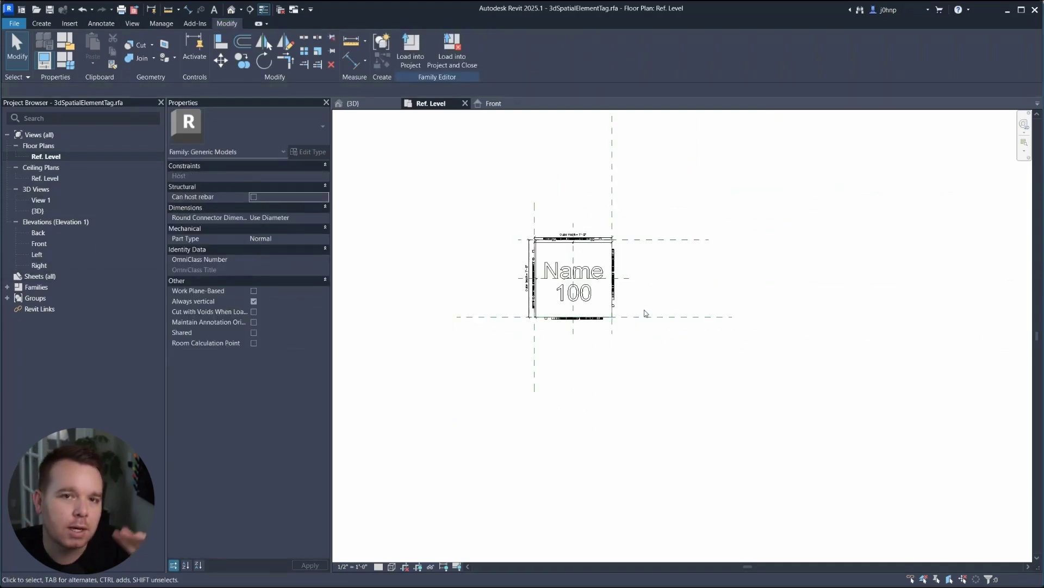
In the Front elevation, extend the upper ends of the two vertical reference planes at the cube's sides above the cube
double_click(55, 243)
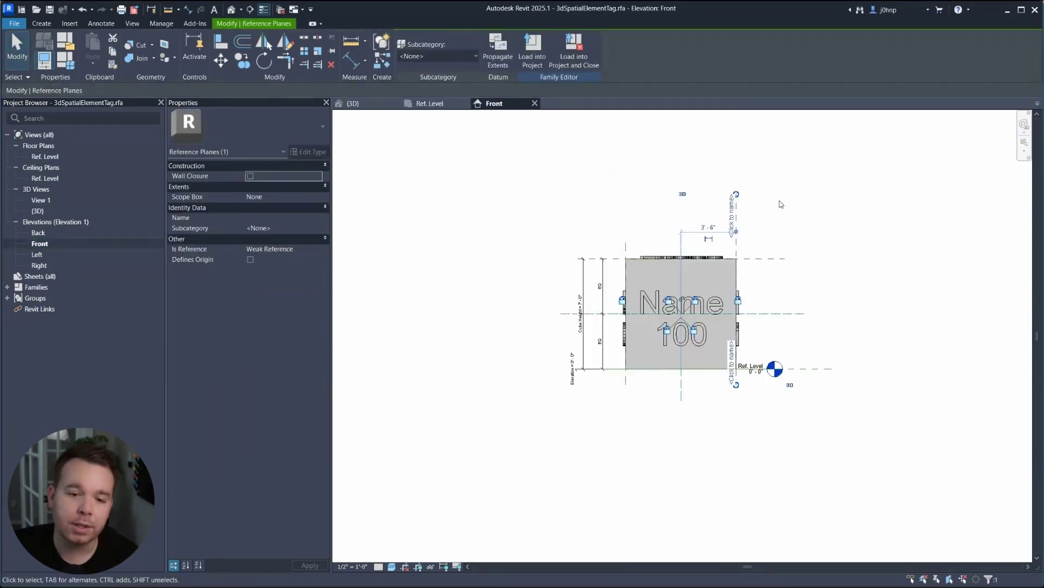
scroll(748, 213, down, 1)
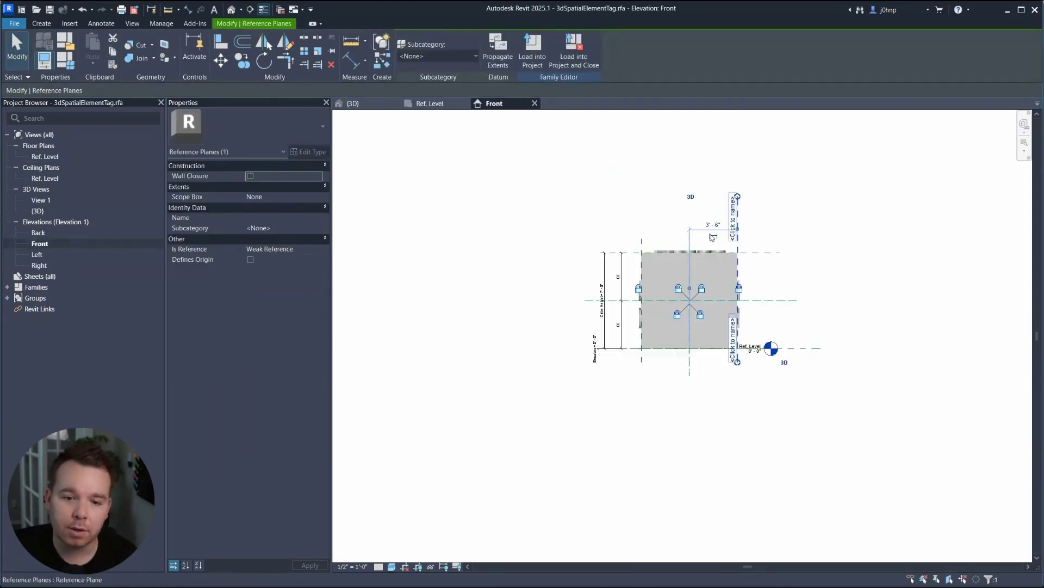
click(642, 241)
drag(641, 239, 641, 185)
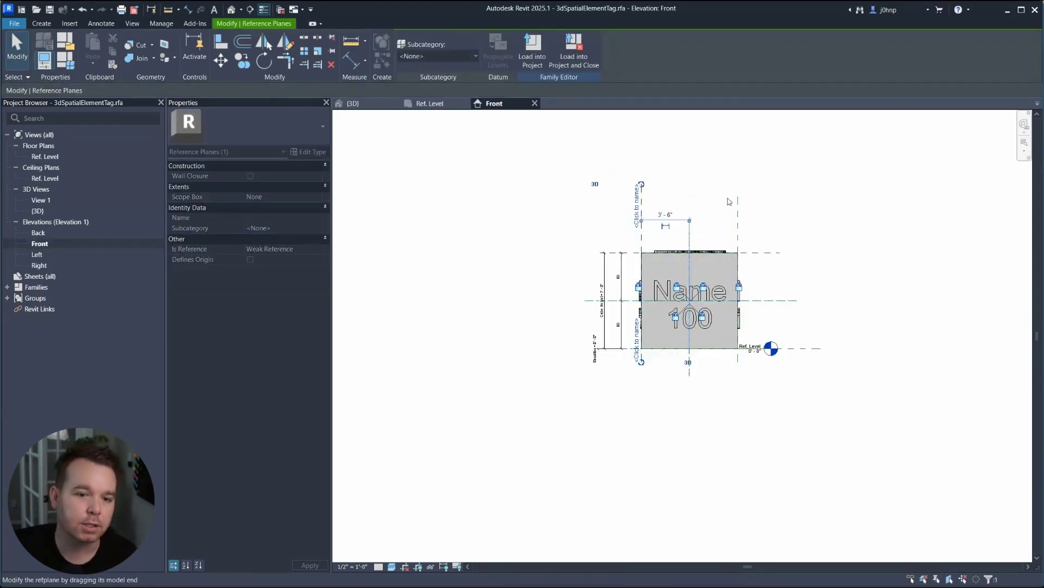
click(785, 212)
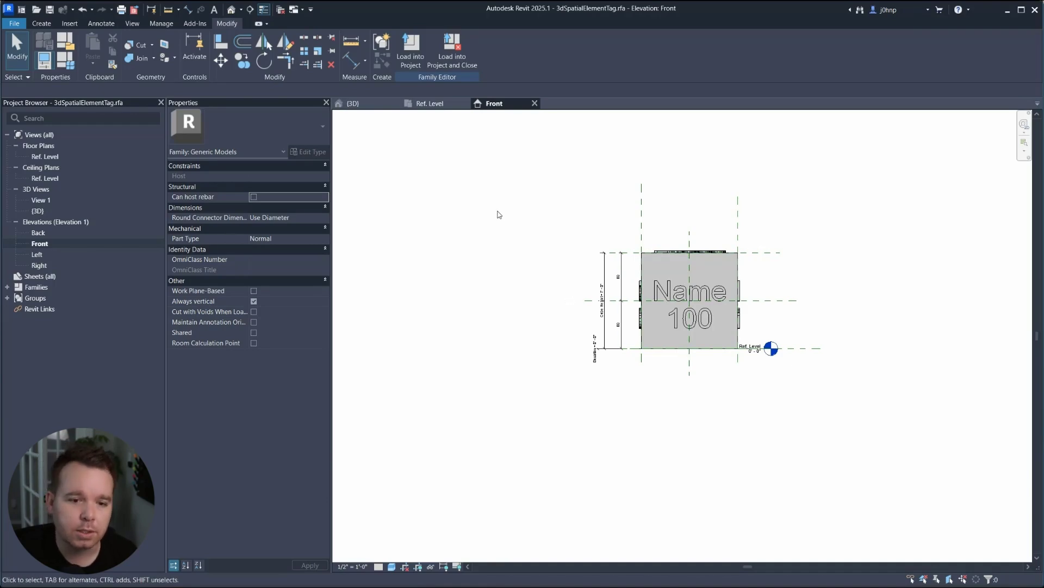
click(134, 24)
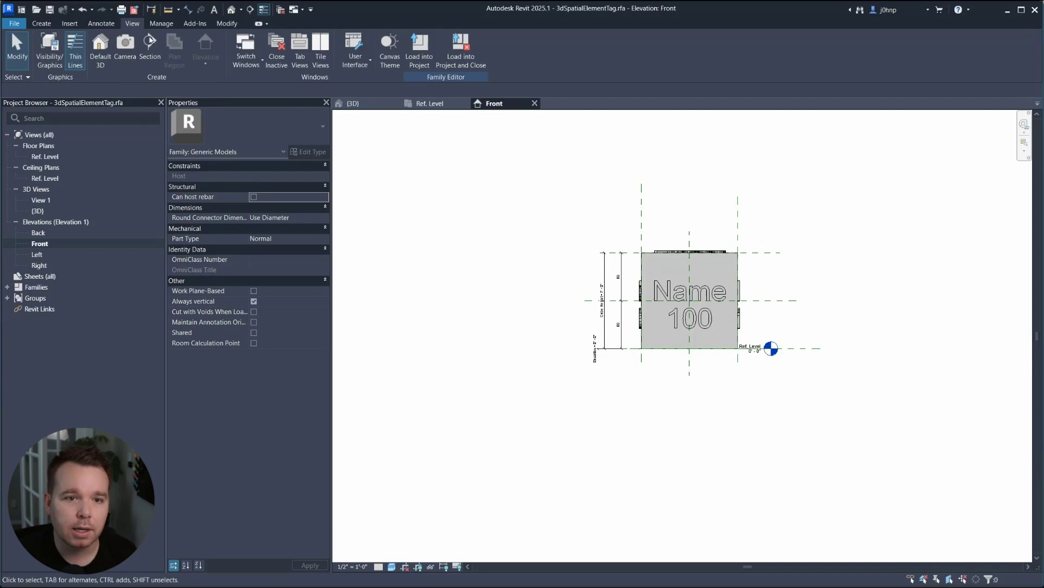
click(101, 24)
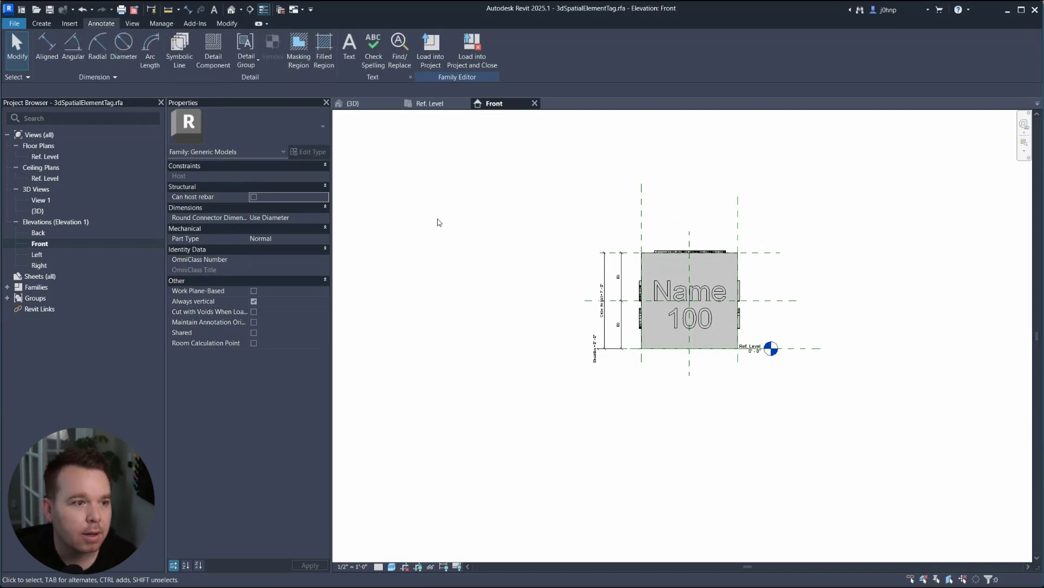
Create a new project without a template, using the Imperial system of measurement
click(14, 23)
click(536, 214)
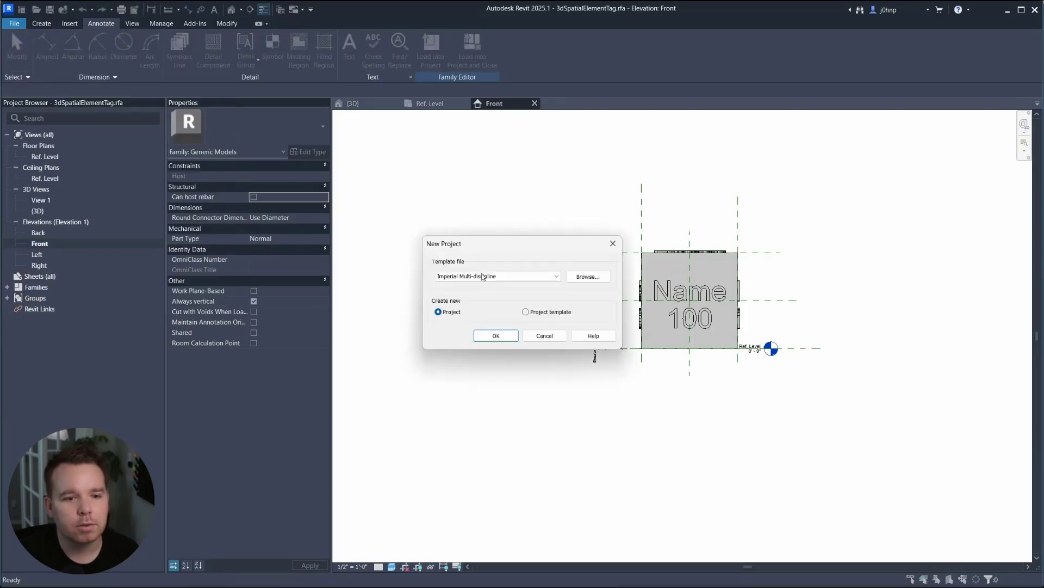
click(484, 276)
click(484, 293)
click(496, 335)
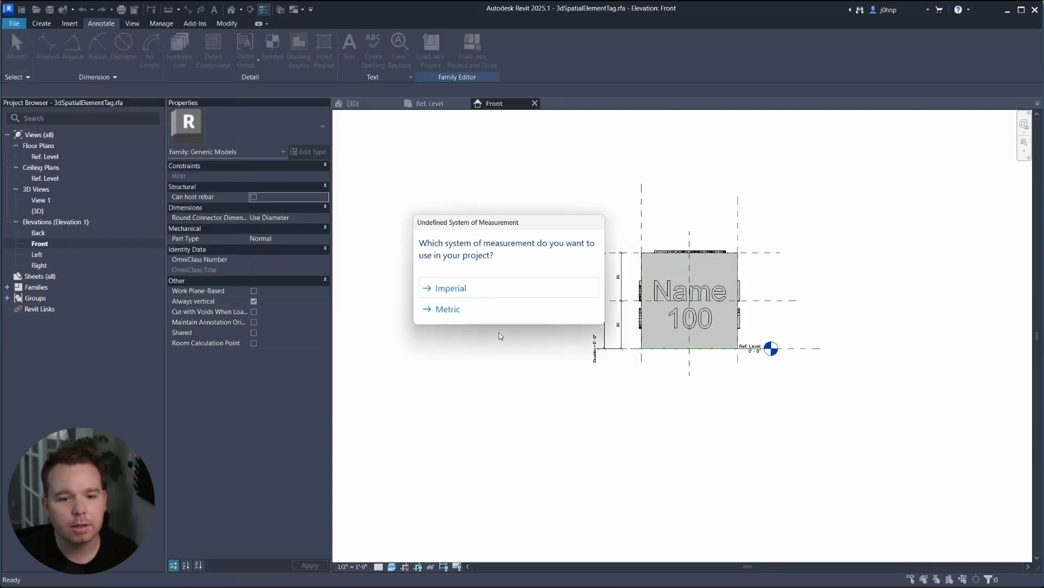
click(492, 294)
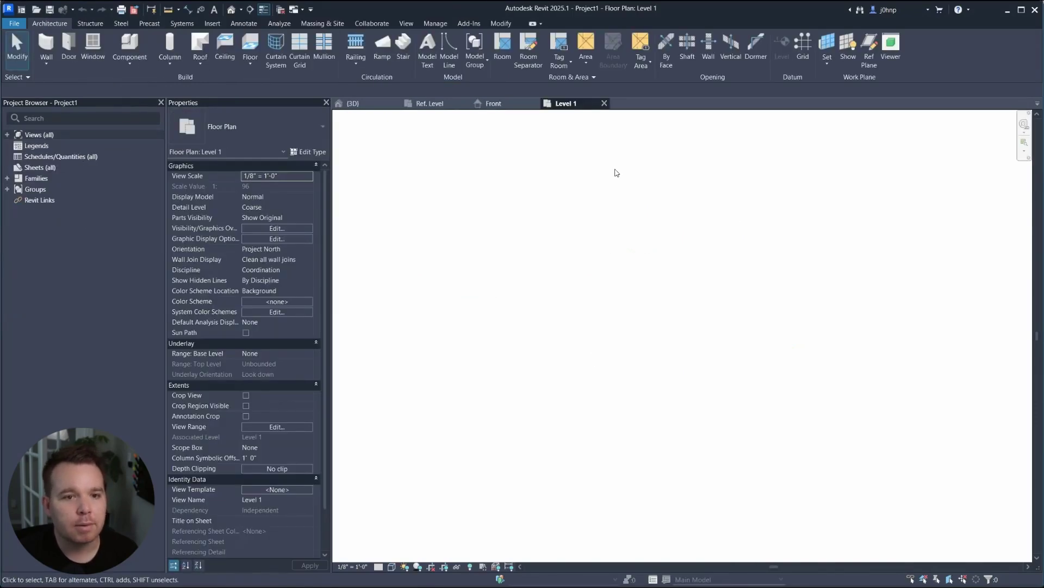
Draw a rectangular scope box in the new project's Level 1 floor plan
click(410, 28)
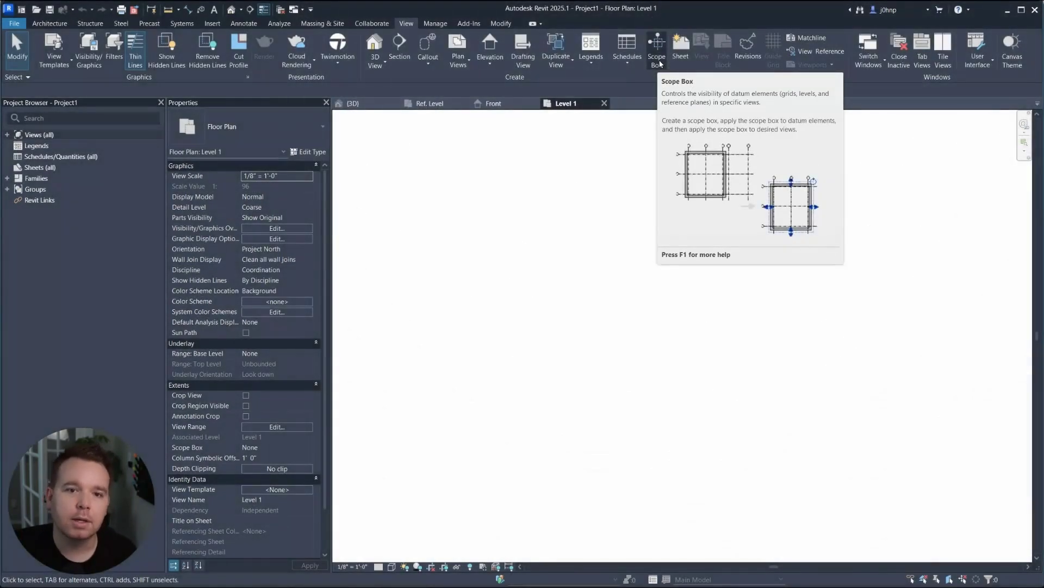
click(658, 57)
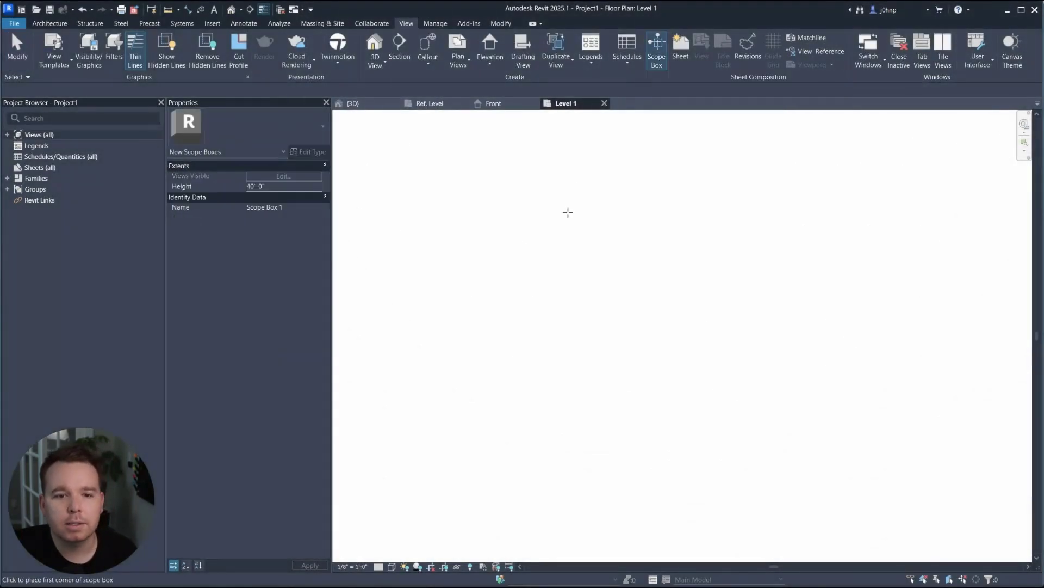
click(568, 213)
click(673, 332)
key(Escape)
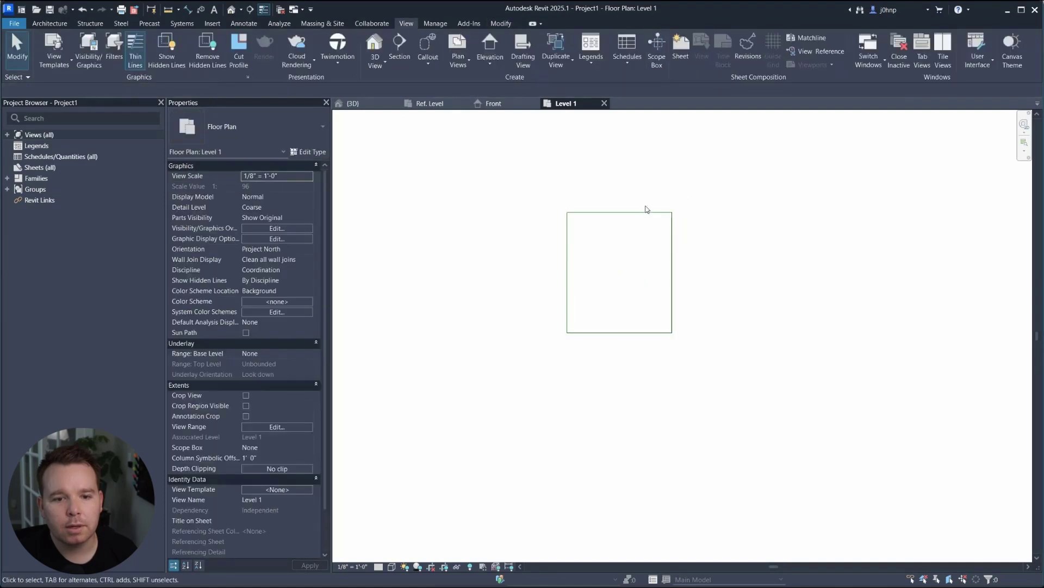
Copy the scope box into the 3dSpatialElementTag family's Ref. Level floor plan and place it beside the cube on the right
click(647, 212)
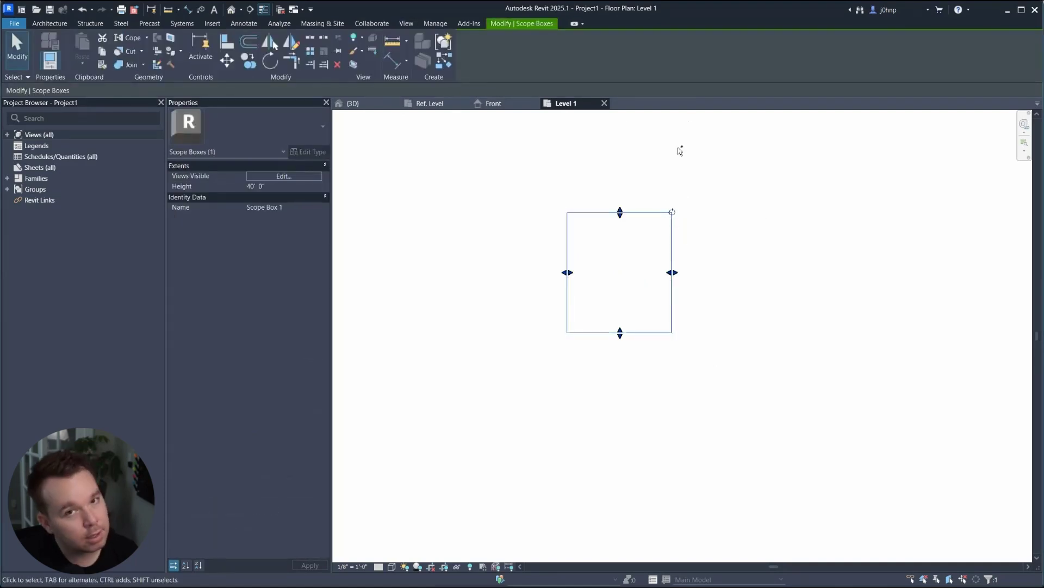
click(294, 10)
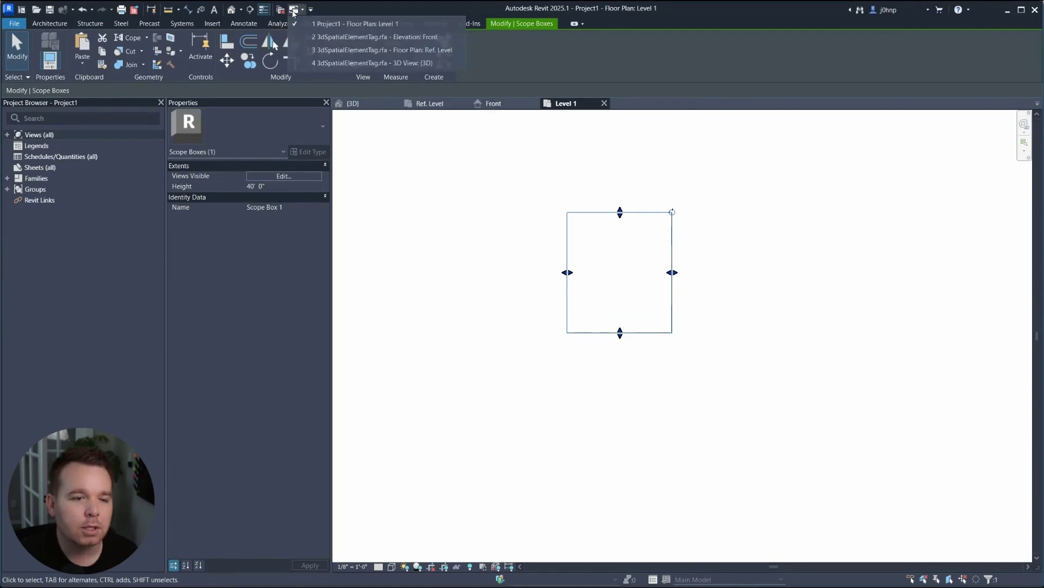
click(370, 51)
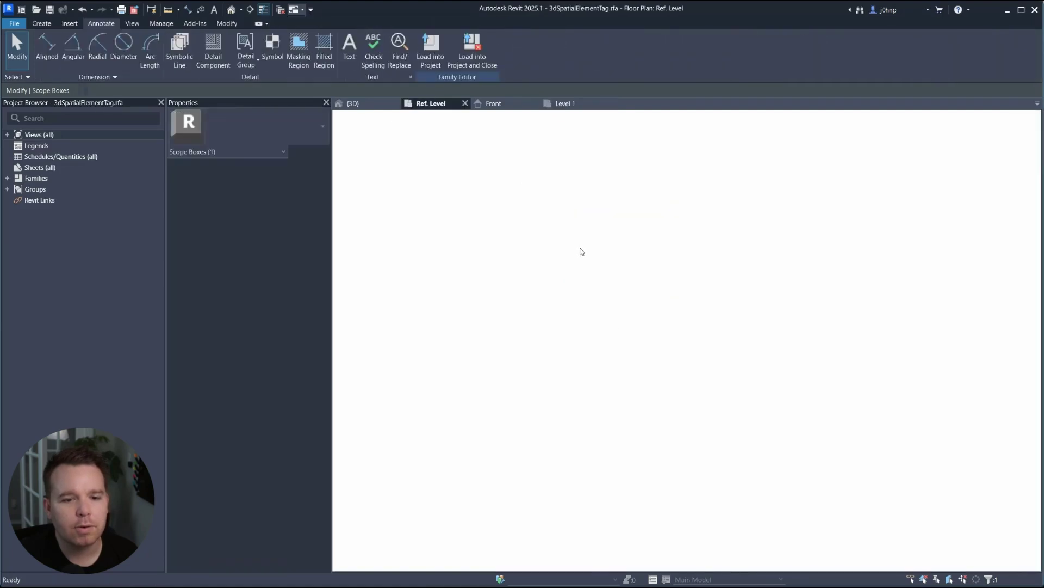
key(ctrl+v)
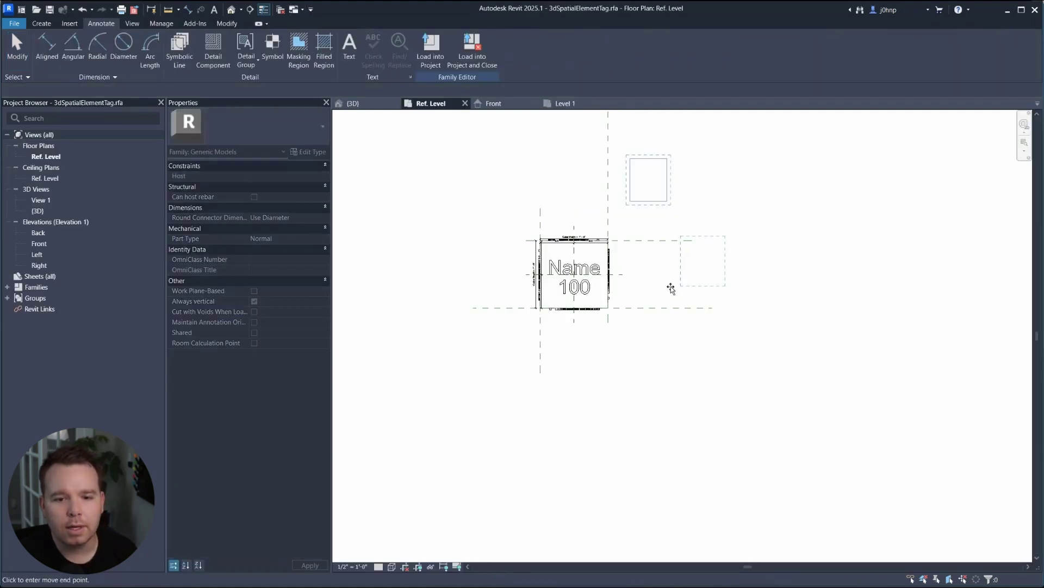
click(663, 287)
click(703, 323)
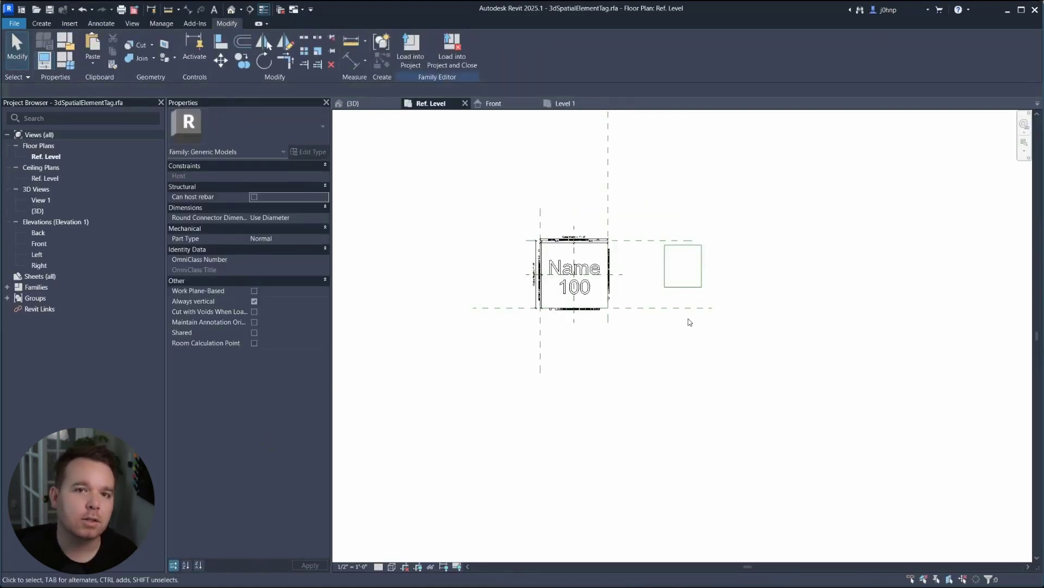
Examine the properties of the pasted scope box and the Scope Box setting of the reference planes around the cube
click(674, 287)
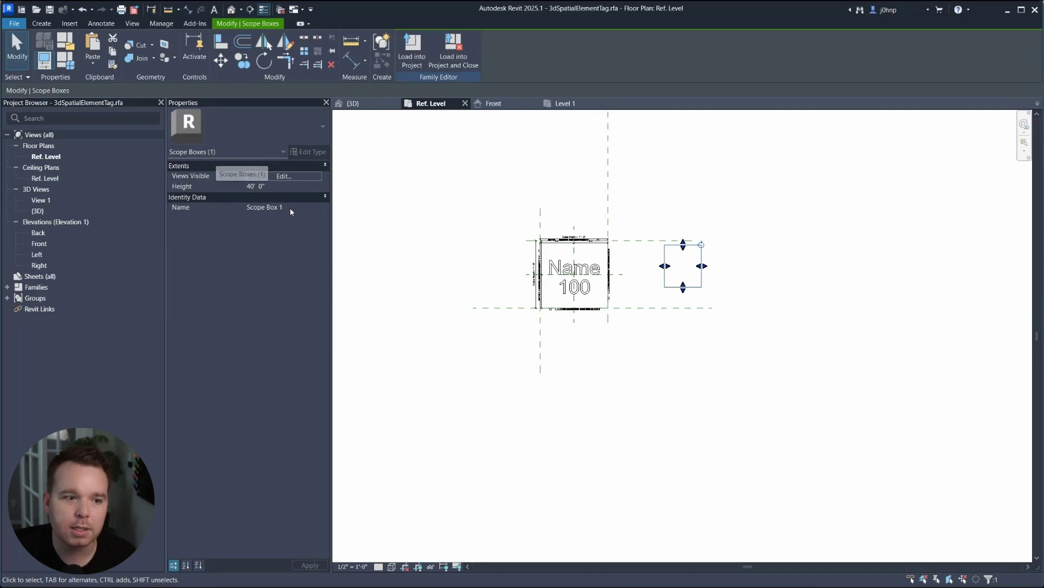
click(694, 209)
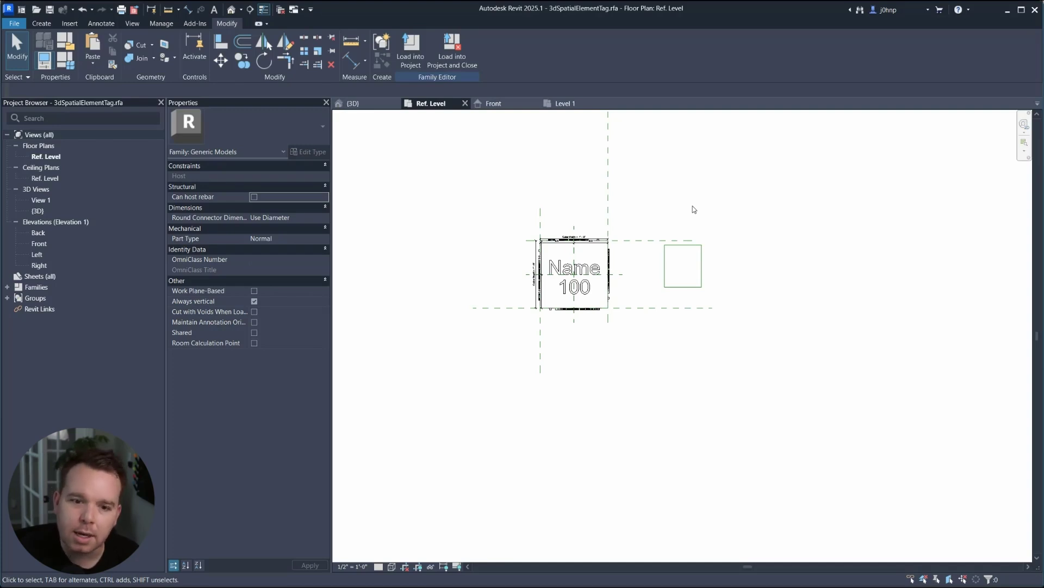
click(608, 194)
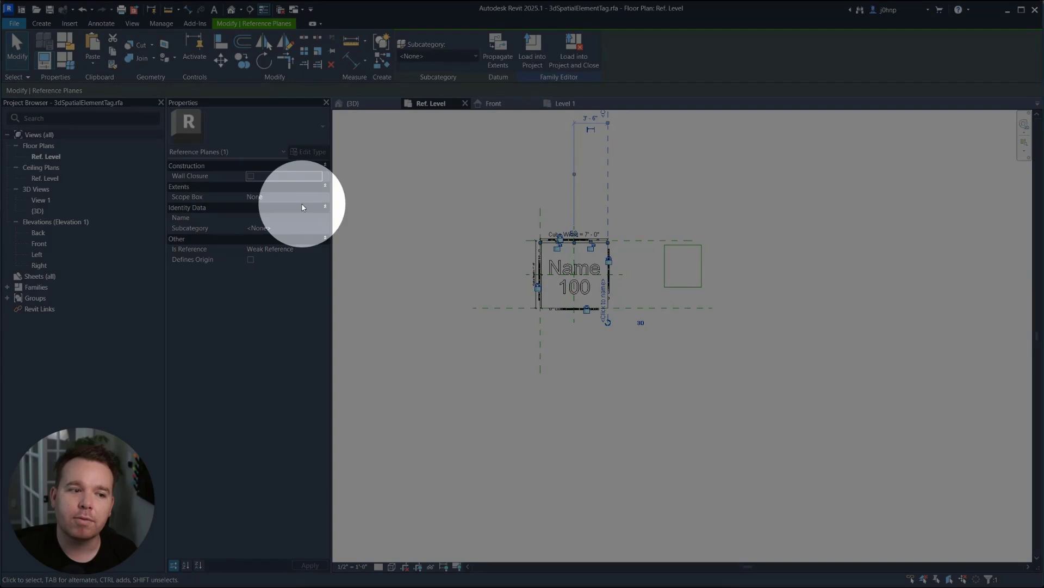
mouse_move(187, 198)
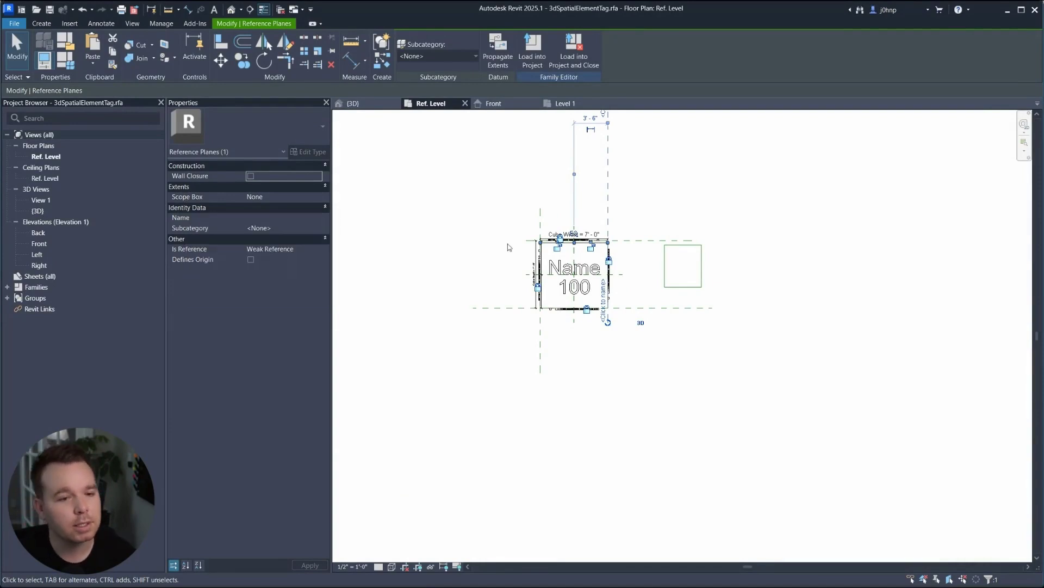
click(781, 189)
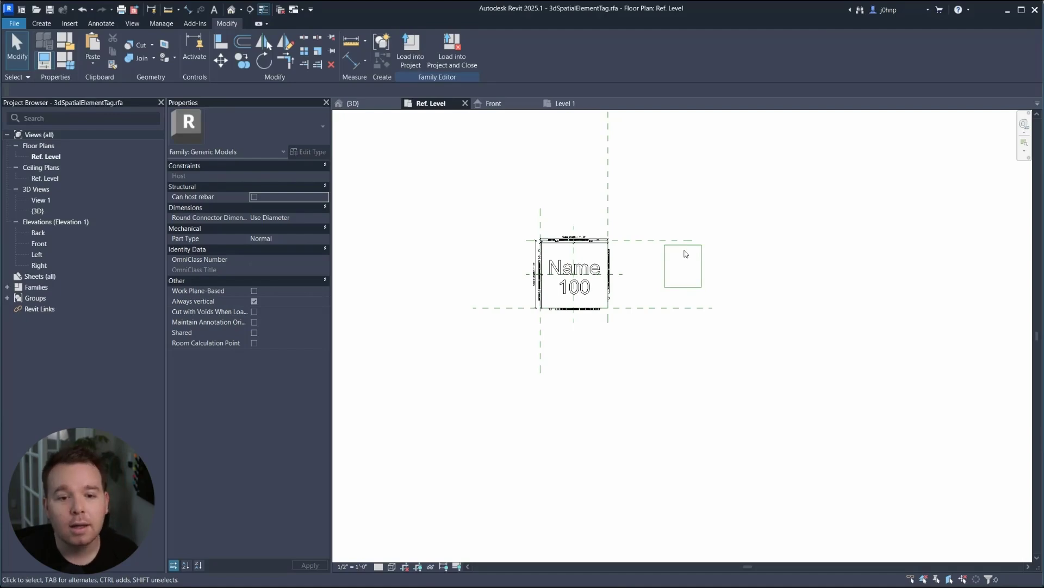
click(693, 250)
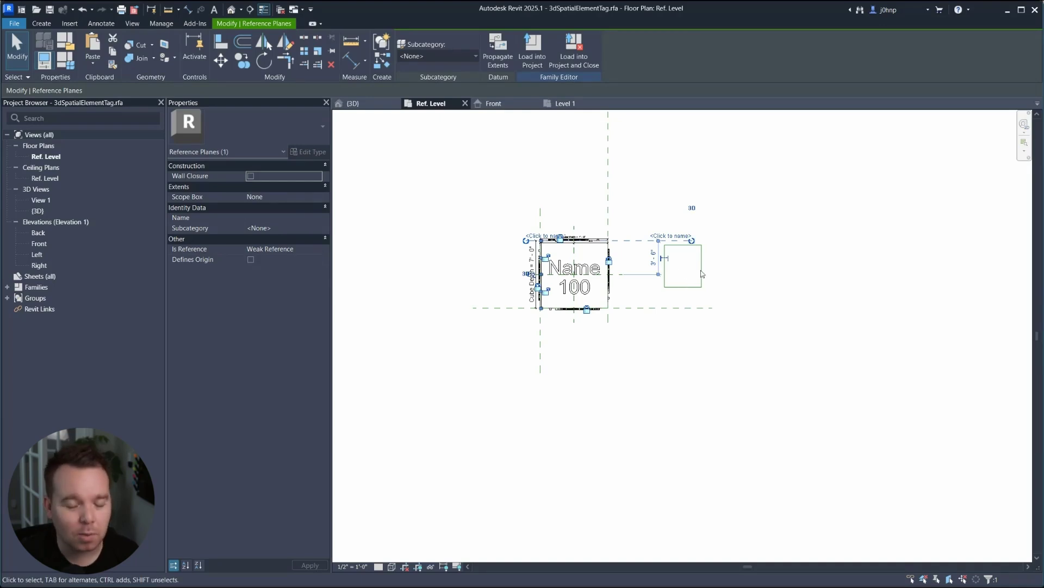
click(718, 269)
Check the Front elevation for the scope box, and return to the Ref. Level floor plan
double_click(41, 244)
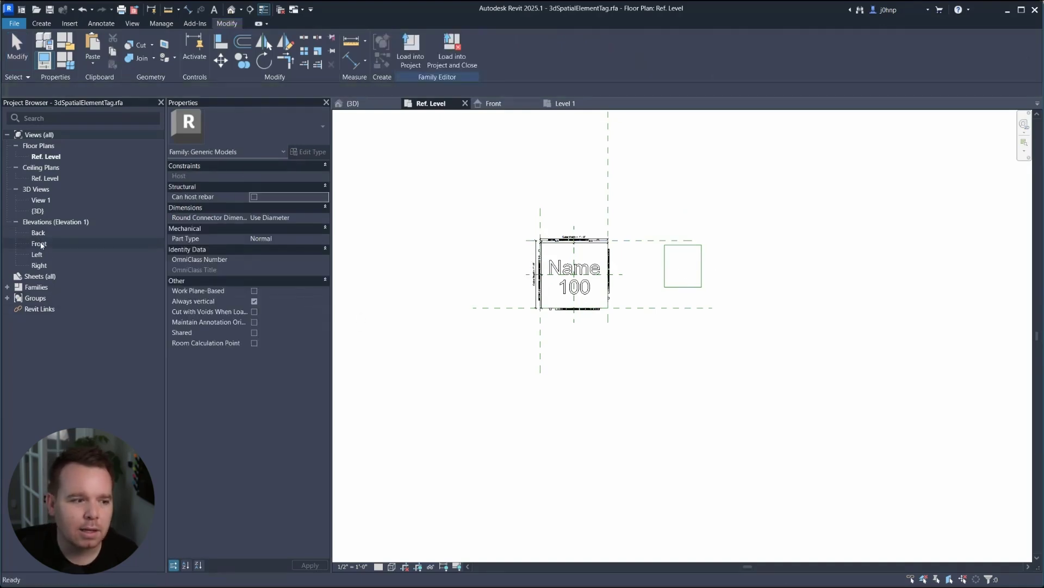
double_click(39, 244)
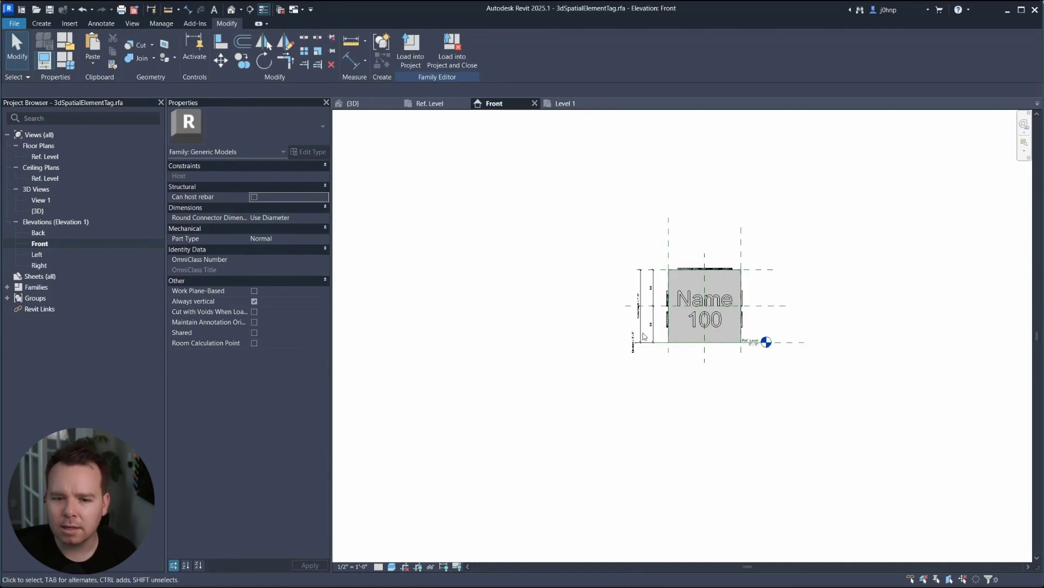
click(430, 103)
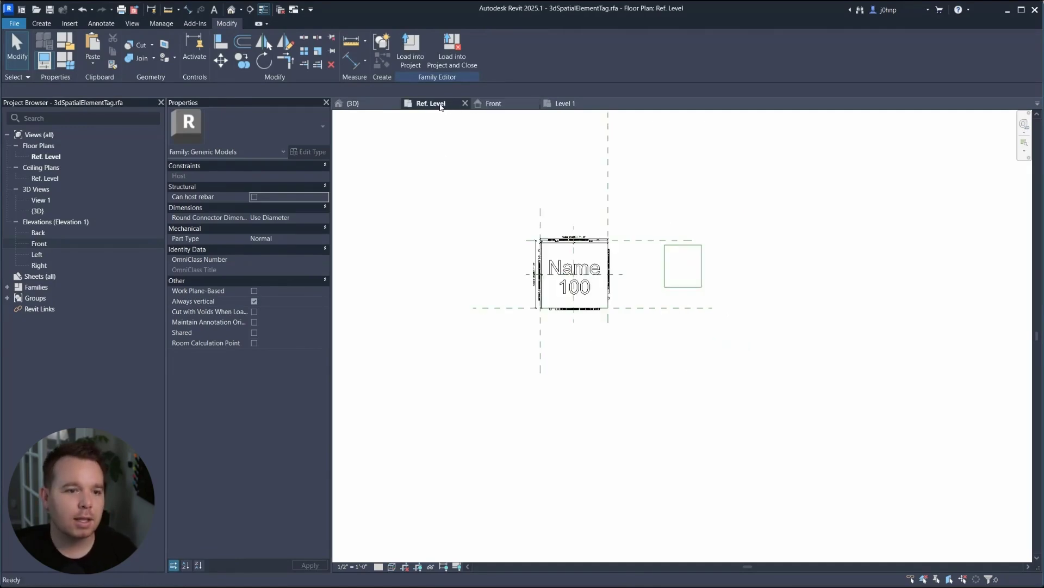
Override the scope box's view visibility to Visible for the Front, Left and Right elevations
click(702, 267)
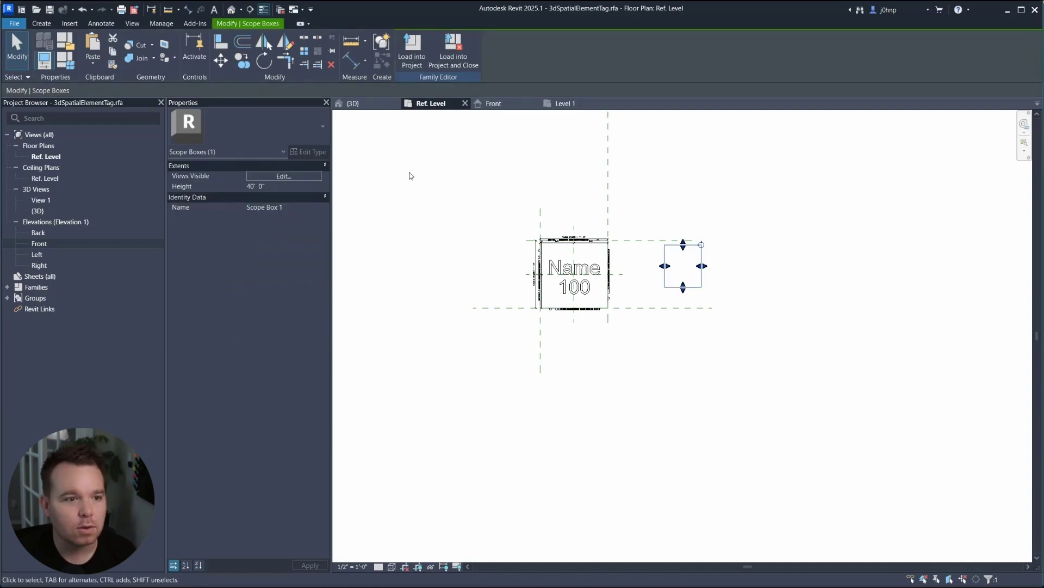
click(290, 175)
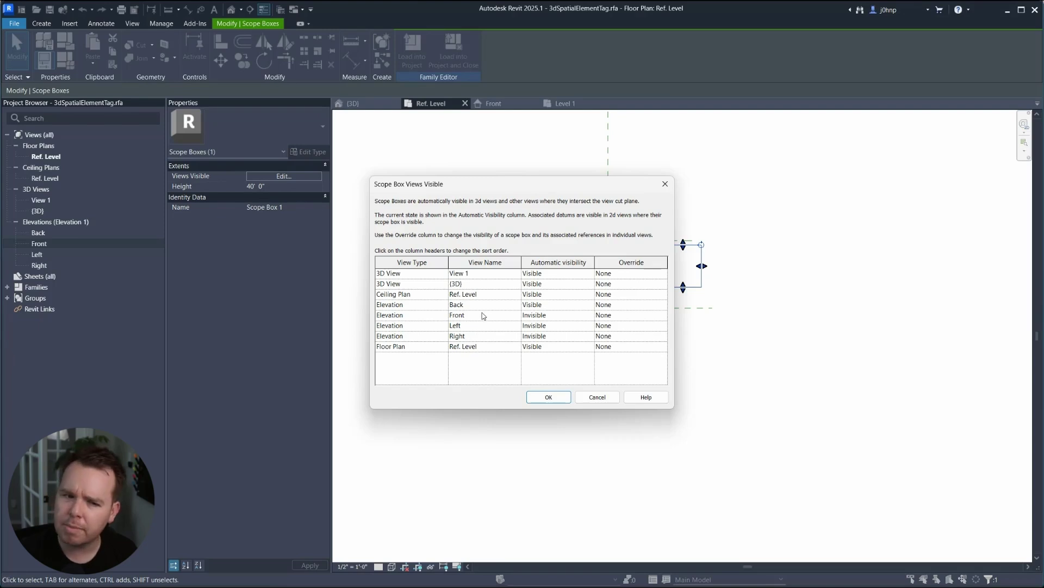
click(639, 315)
click(661, 316)
click(625, 336)
click(662, 326)
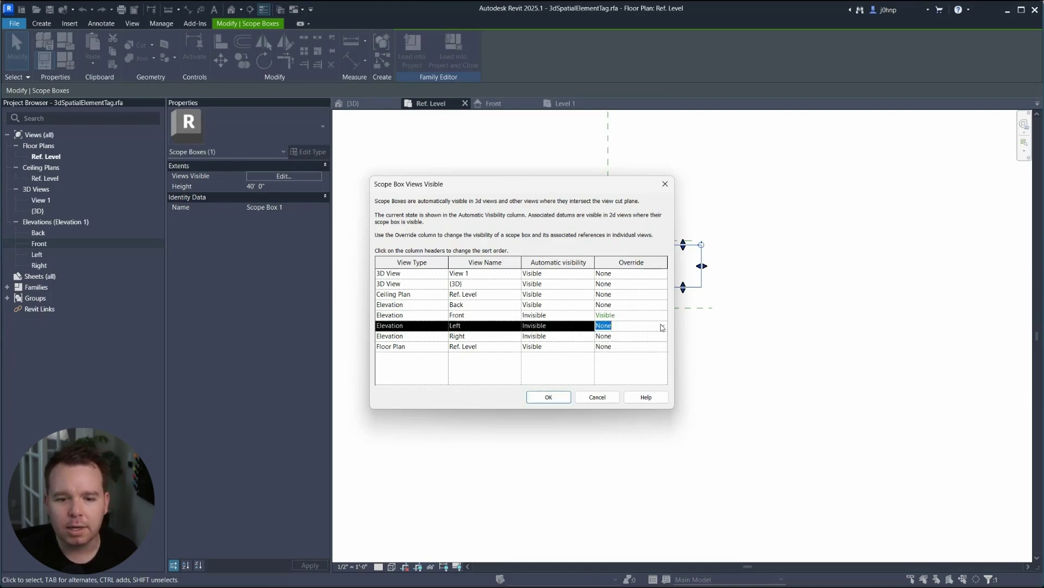
click(662, 326)
click(625, 353)
click(662, 336)
click(662, 338)
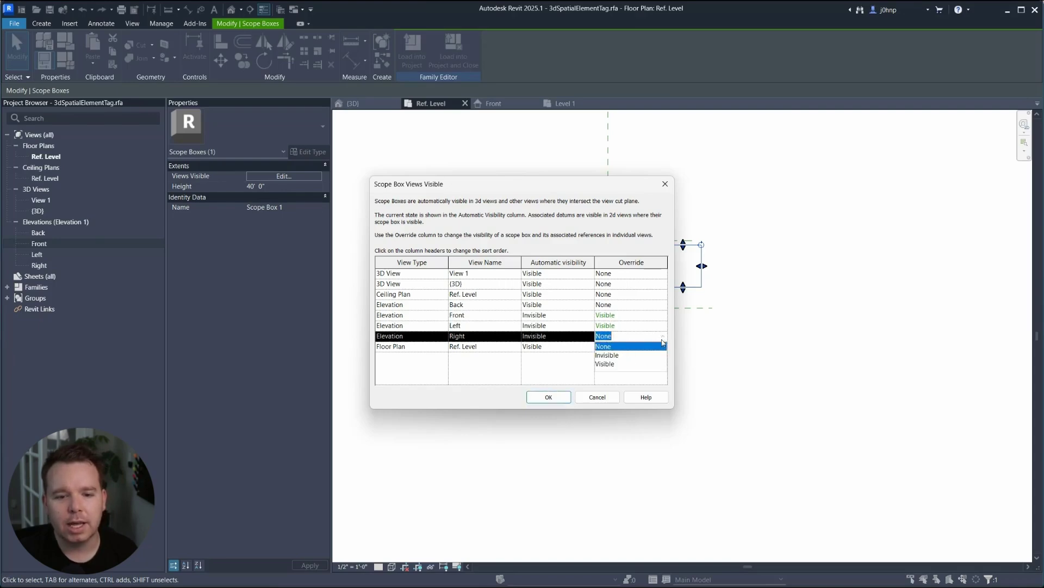
click(607, 355)
click(548, 396)
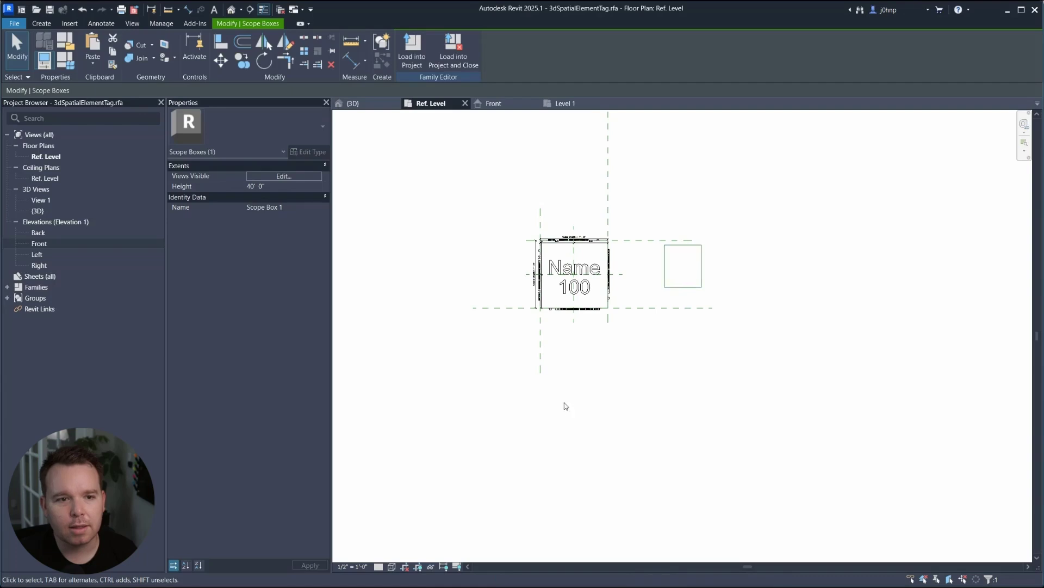
In the Front elevation, reduce the scope box to about 10' 9" high and stretch its sides to surround the cube
click(494, 103)
scroll(847, 295, down, 2)
click(845, 278)
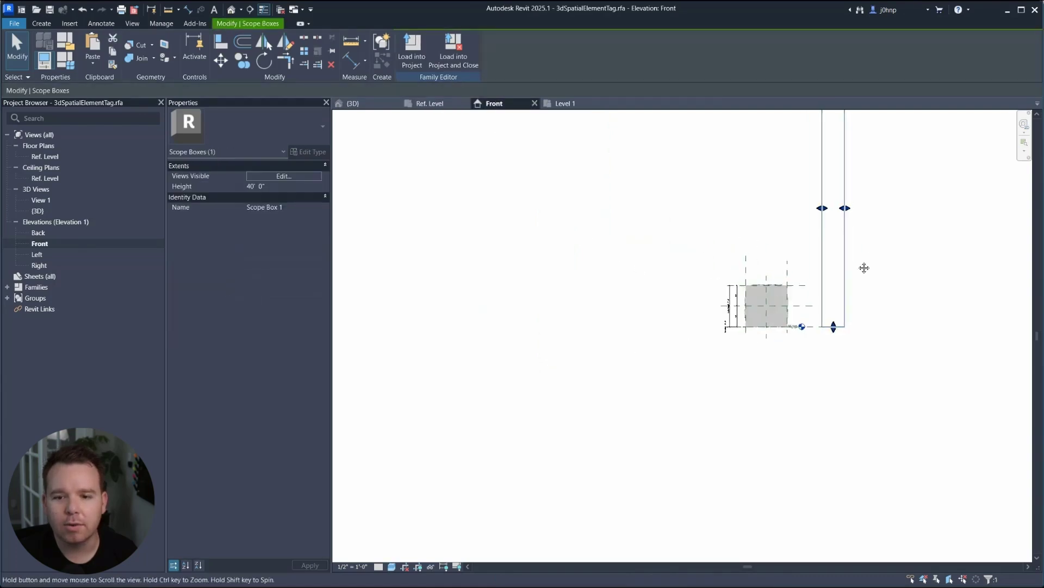
middle_drag(865, 268, 699, 365)
scroll(699, 364, down, 3)
drag(676, 257, 552, 395)
scroll(674, 385, up, 4)
drag(688, 395, 639, 396)
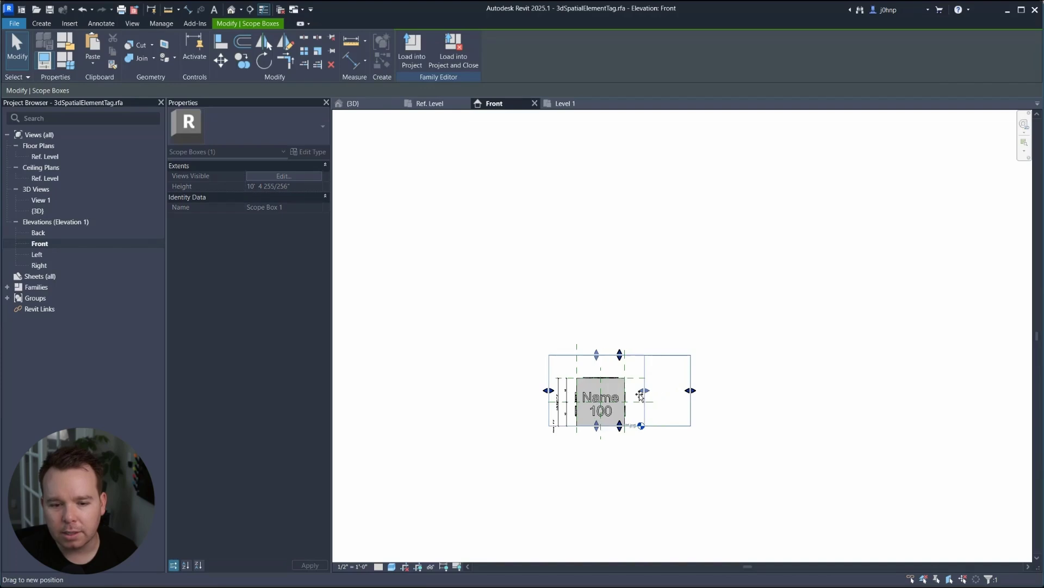
drag(597, 358, 597, 354)
In the Ref. Level floor plan, stretch the scope box beyond the cube's front and back edges
double_click(53, 158)
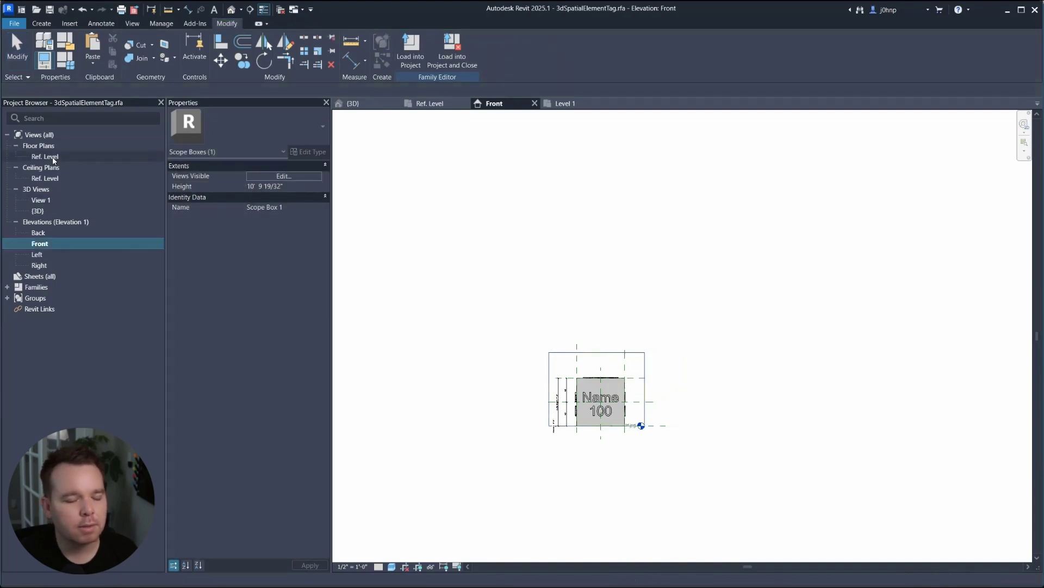
double_click(53, 157)
click(568, 287)
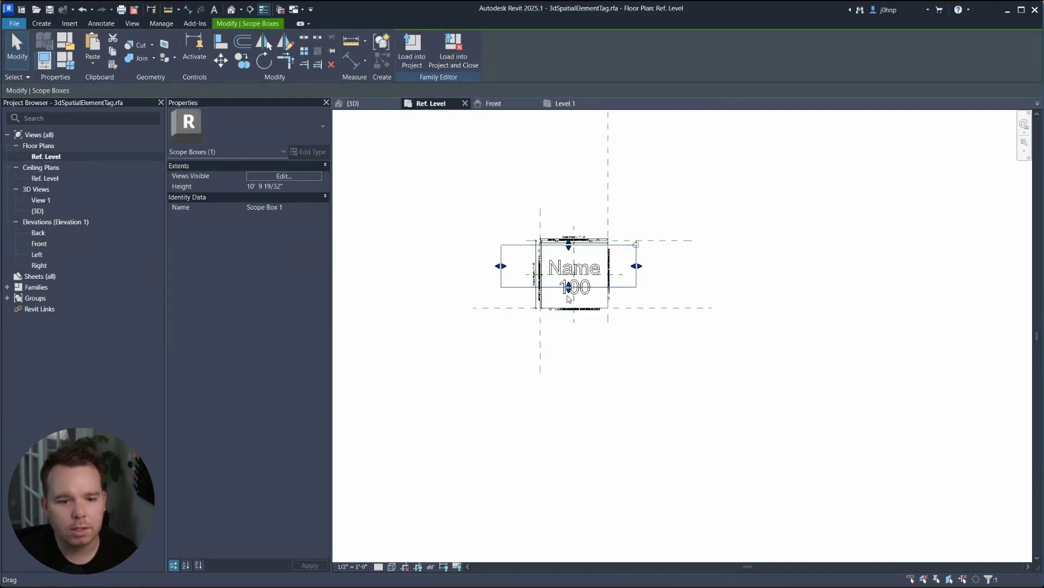
drag(569, 288, 571, 334)
drag(569, 246, 577, 199)
click(882, 214)
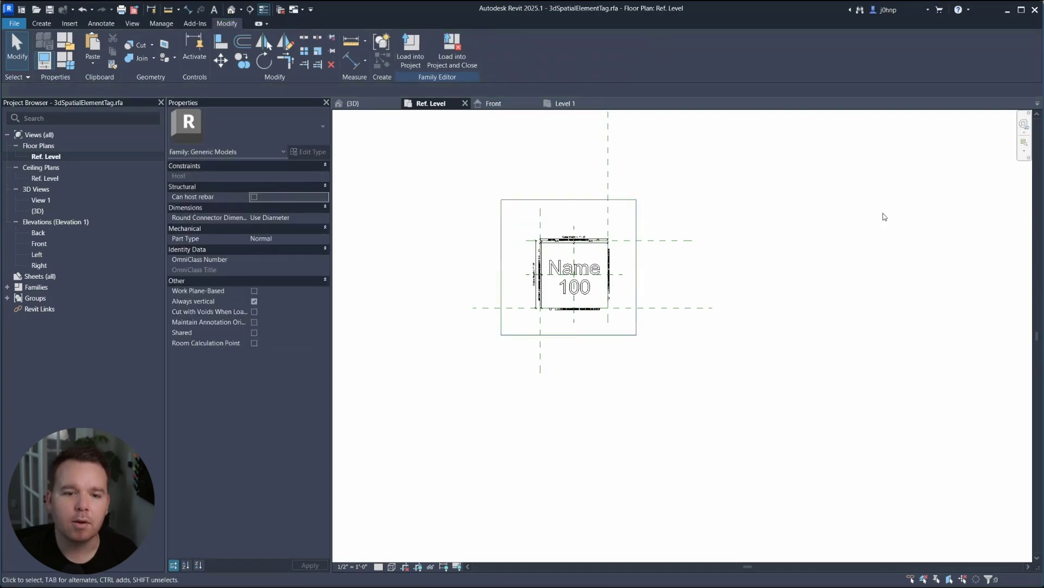
Temporarily isolate the reference planes category in the Ref. Level floor plan
click(666, 240)
click(741, 227)
click(686, 241)
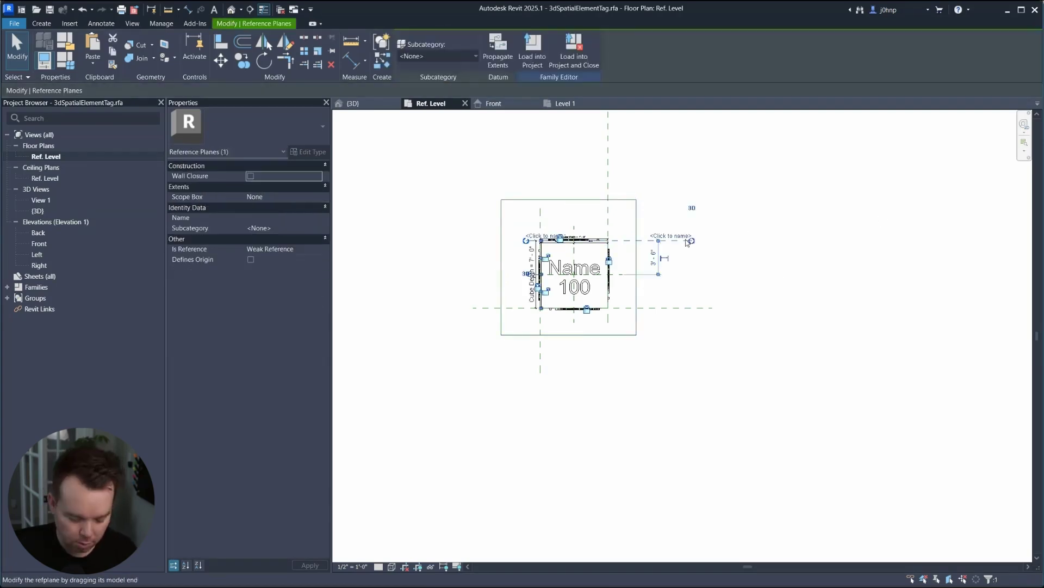
key(i)
key(c)
key(Escape)
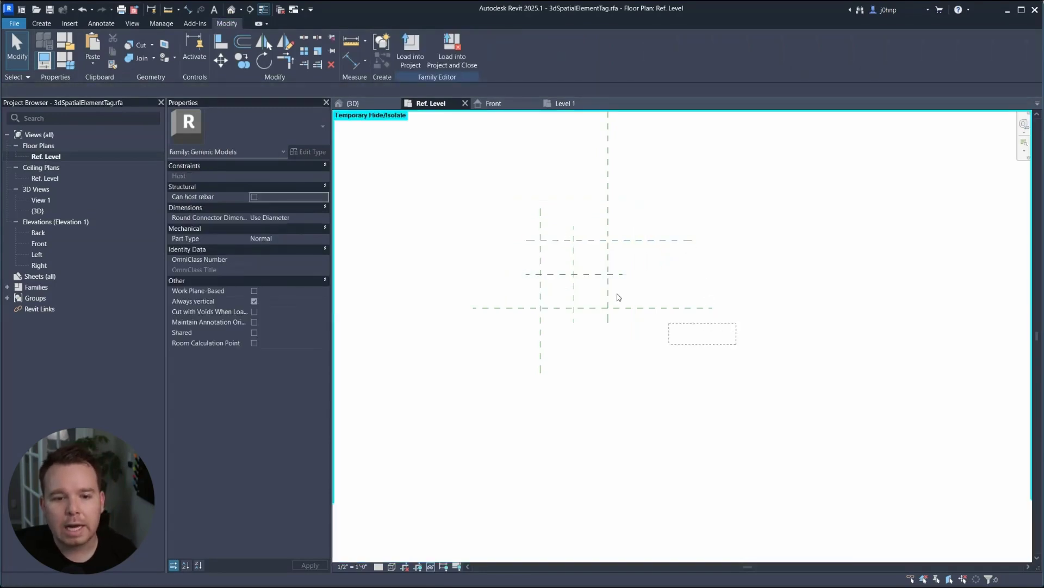
Assign Scope Box 1 to all the isolated plan reference planes and reset the temporary isolation
drag(617, 294, 502, 219)
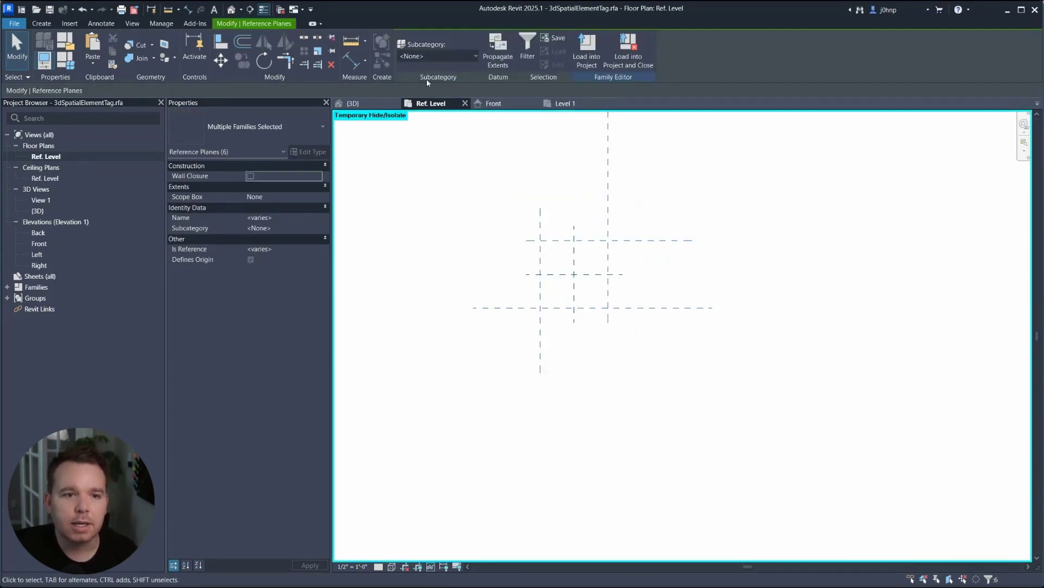
click(318, 197)
click(319, 197)
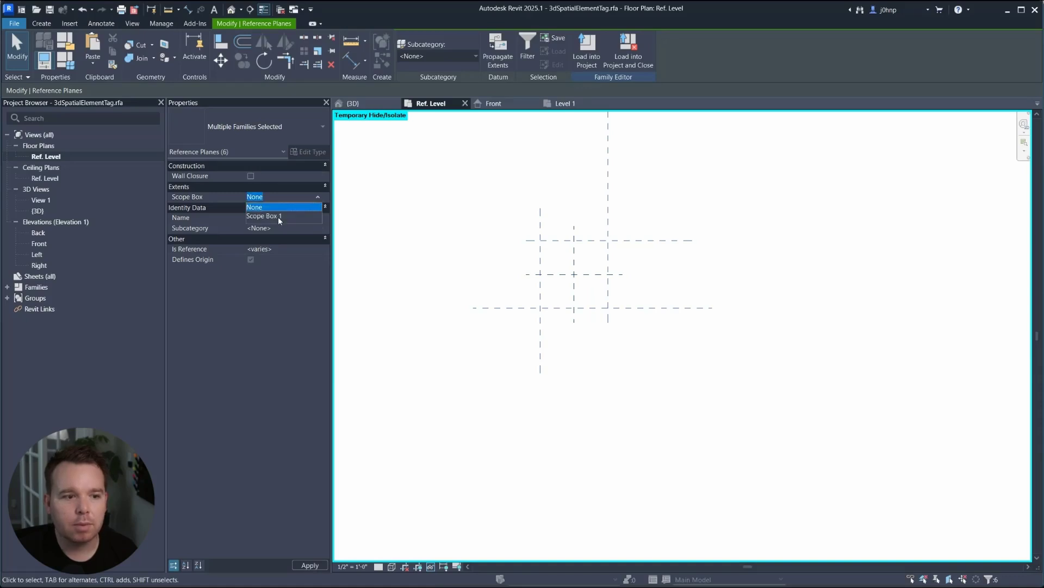
click(279, 216)
click(498, 179)
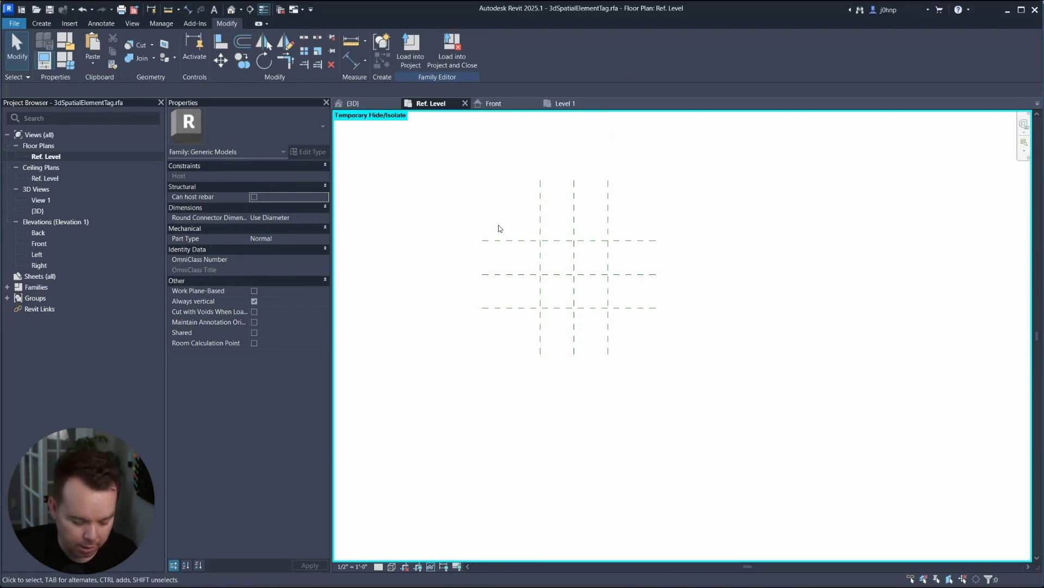
key(h)
key(r)
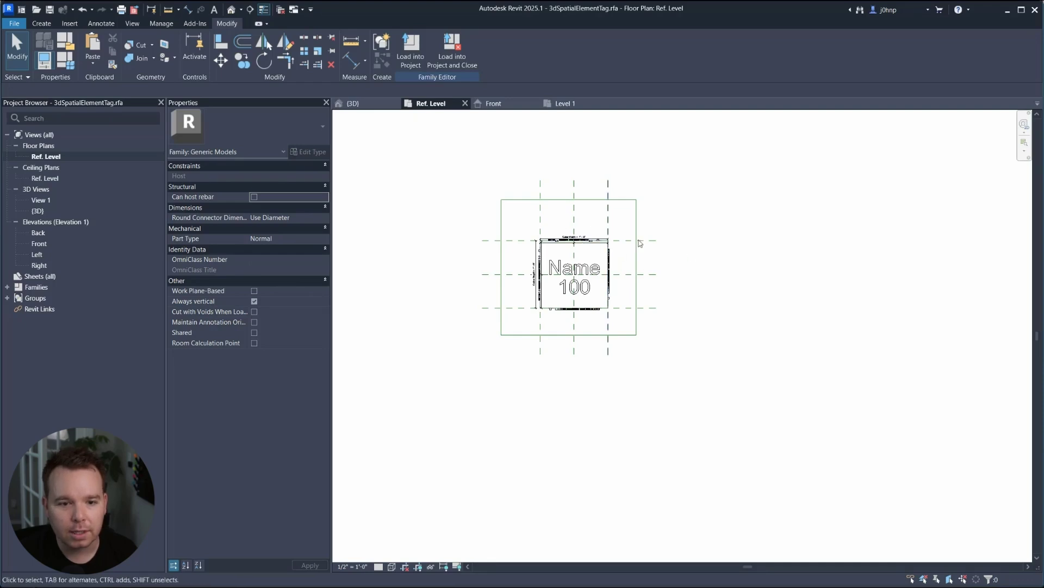
Enlarge the scope box on all four sides in plan to extend the reference planes past the dimensions
click(604, 199)
drag(569, 197, 568, 174)
drag(636, 255, 652, 255)
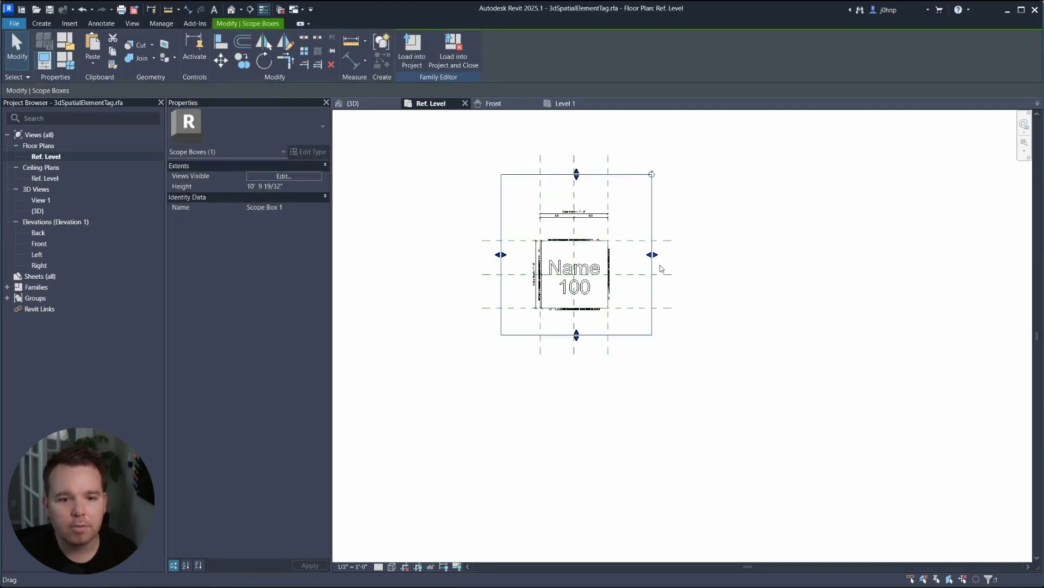
drag(504, 268, 489, 266)
drag(577, 336, 576, 363)
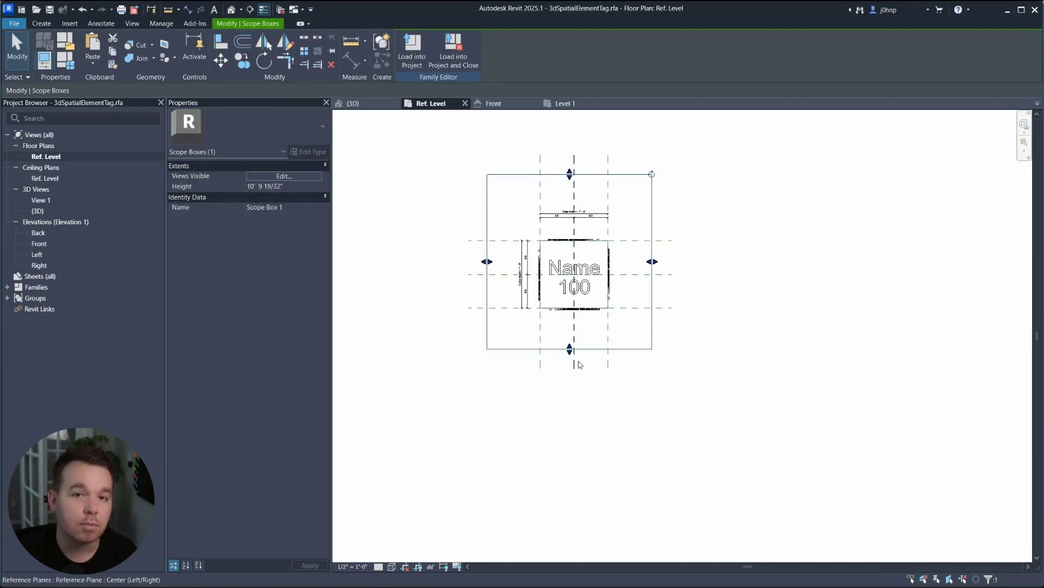
click(793, 391)
In the Front elevation, extend the scope box below the reference level to about 12' 6" high and adjust both sides around the cube
double_click(76, 246)
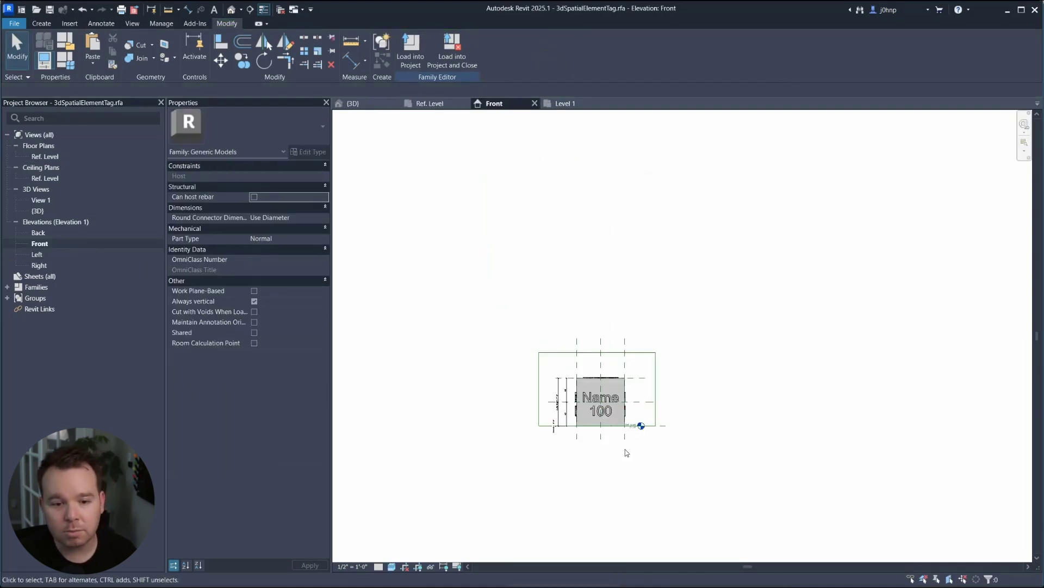
scroll(627, 429, up, 1)
click(661, 425)
scroll(616, 433, up, 2)
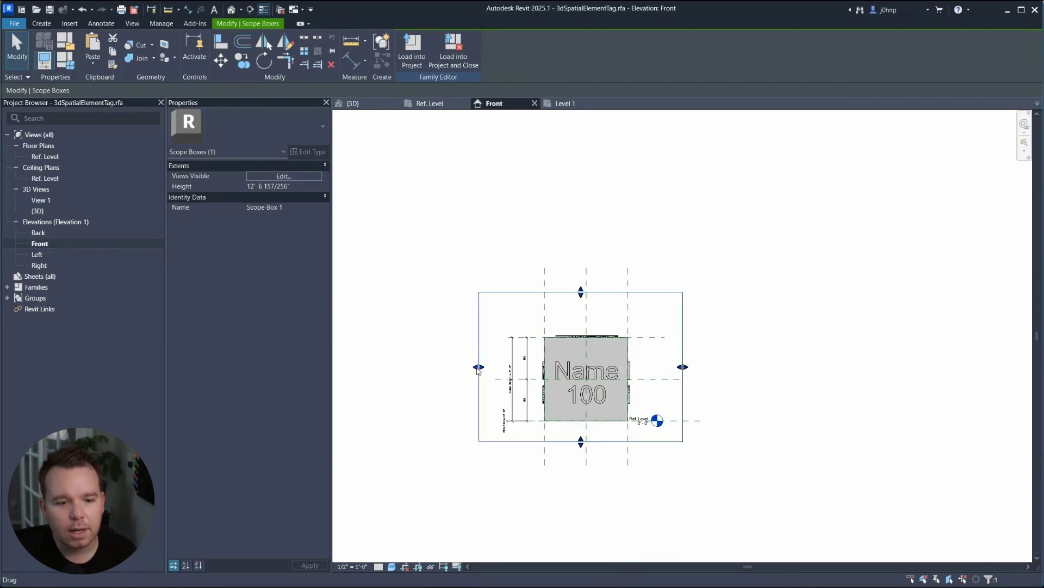
drag(478, 366, 488, 366)
click(726, 397)
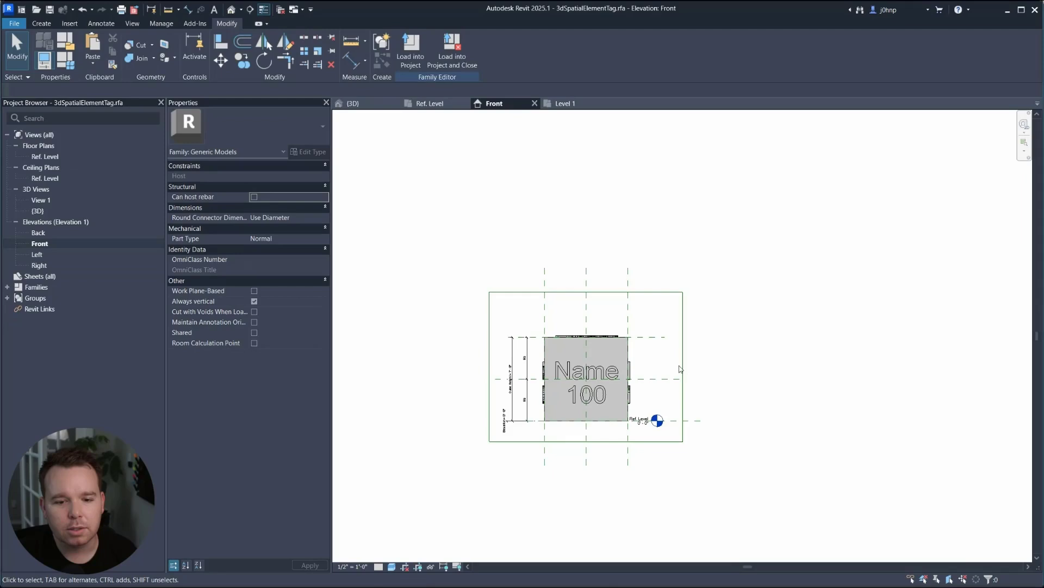
click(683, 368)
click(725, 389)
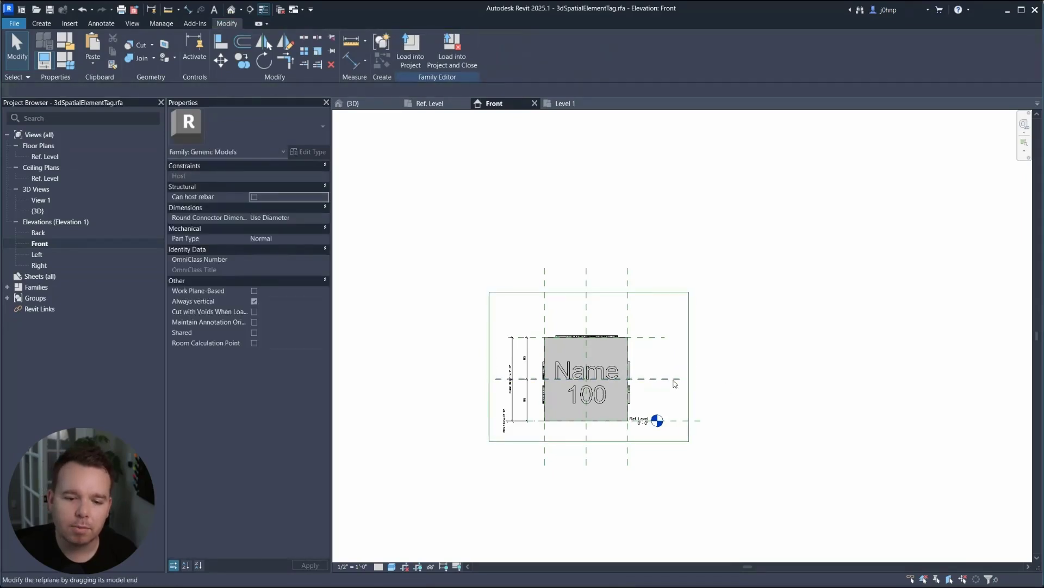
Isolate the reference planes in the Front elevation, assign Scope Box 1 to all of them, and reset the temporary isolation
click(676, 380)
key(c)
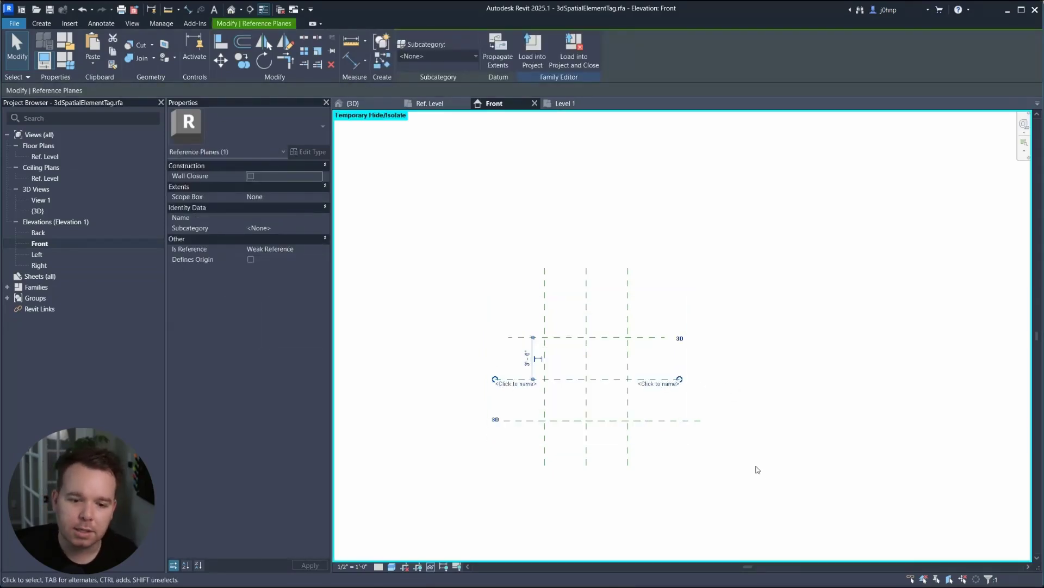
drag(756, 467, 518, 284)
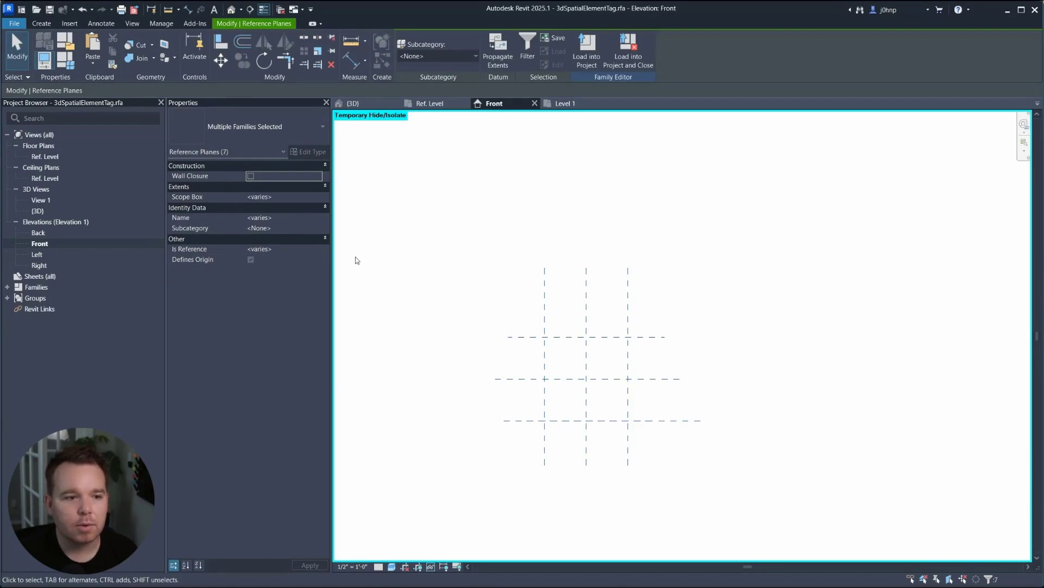
click(314, 198)
click(301, 218)
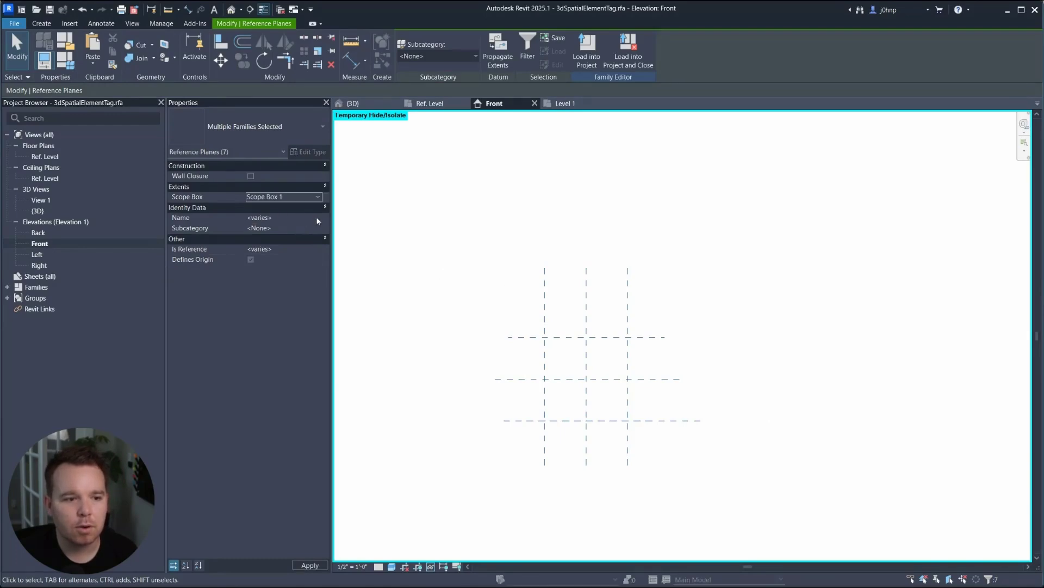
click(488, 311)
key(h)
key(r)
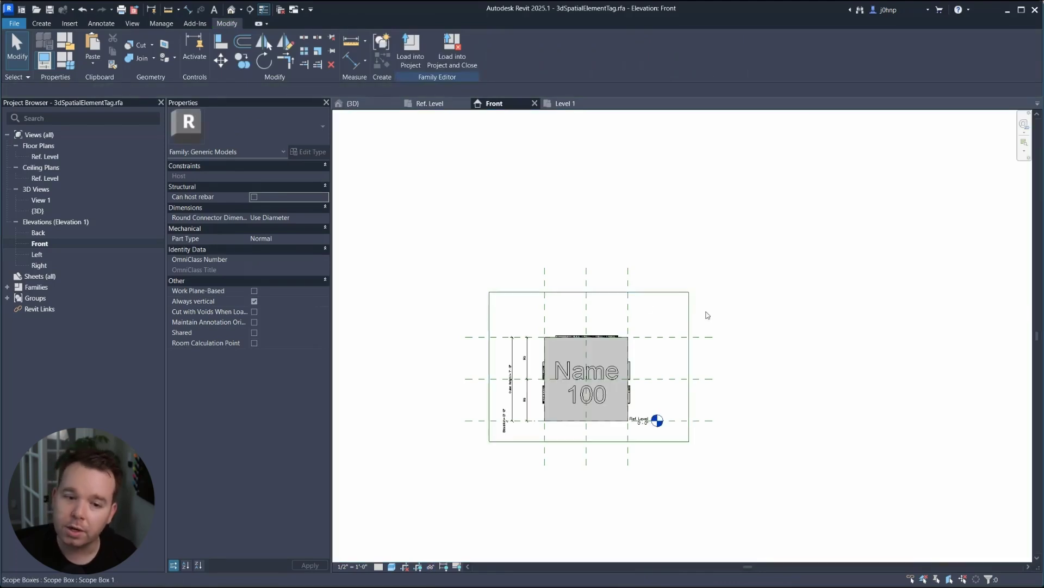
Raise the scope box's top to about 14' high and pull its right side closer to the cube
click(669, 294)
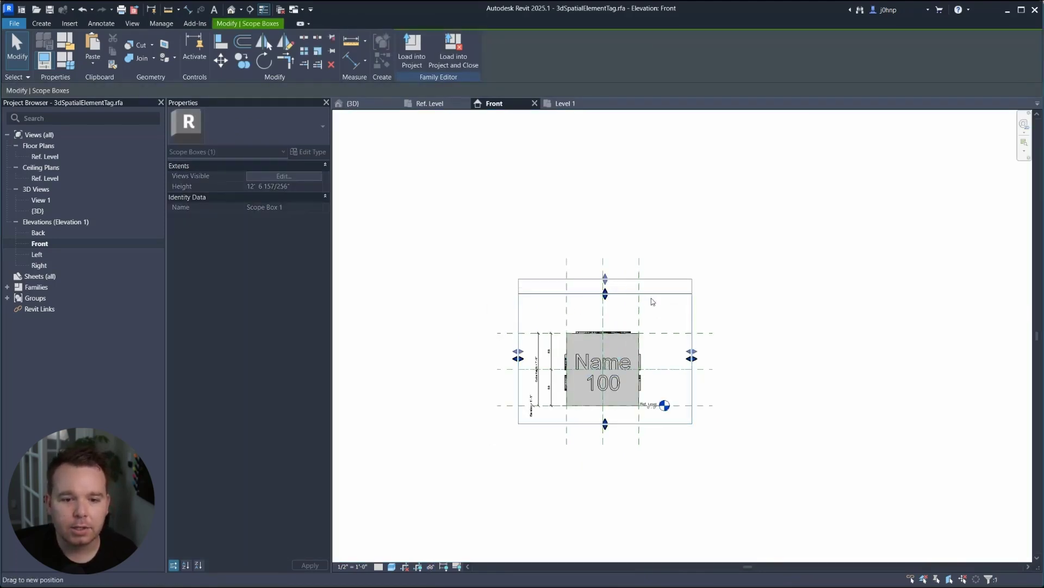
drag(673, 351, 672, 351)
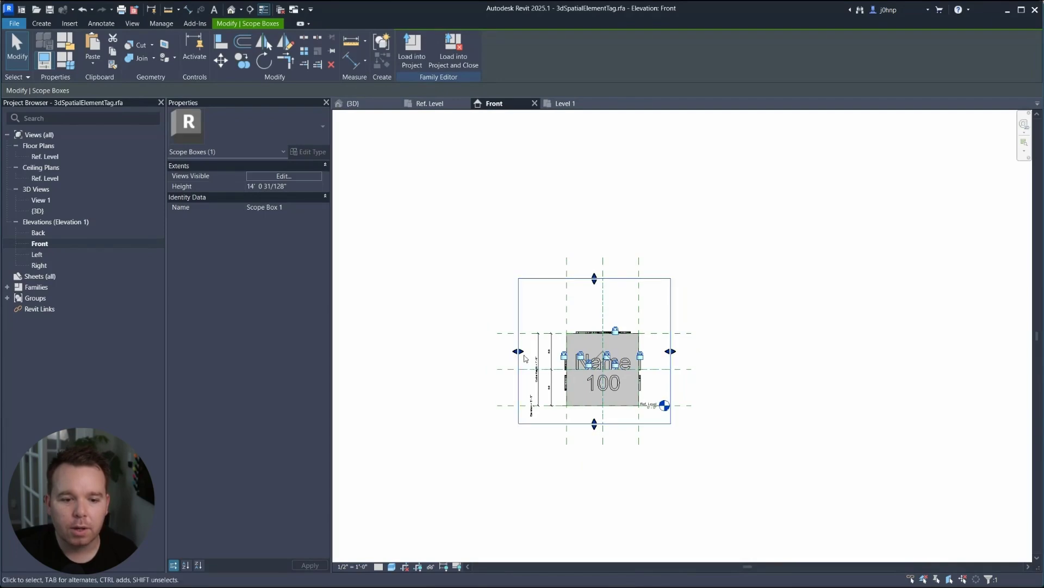
key(Escape)
Load the family into Project1 and place a 7' Cube tag to the right of the scope box on Level 1
click(411, 52)
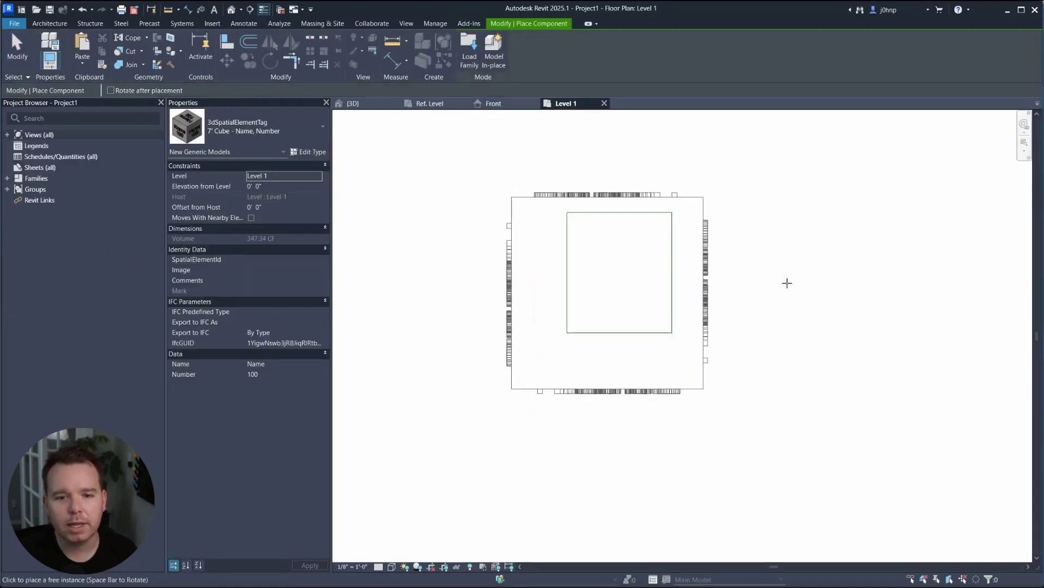
scroll(773, 283, down, 4)
key(Escape)
key(Escape)
click(873, 296)
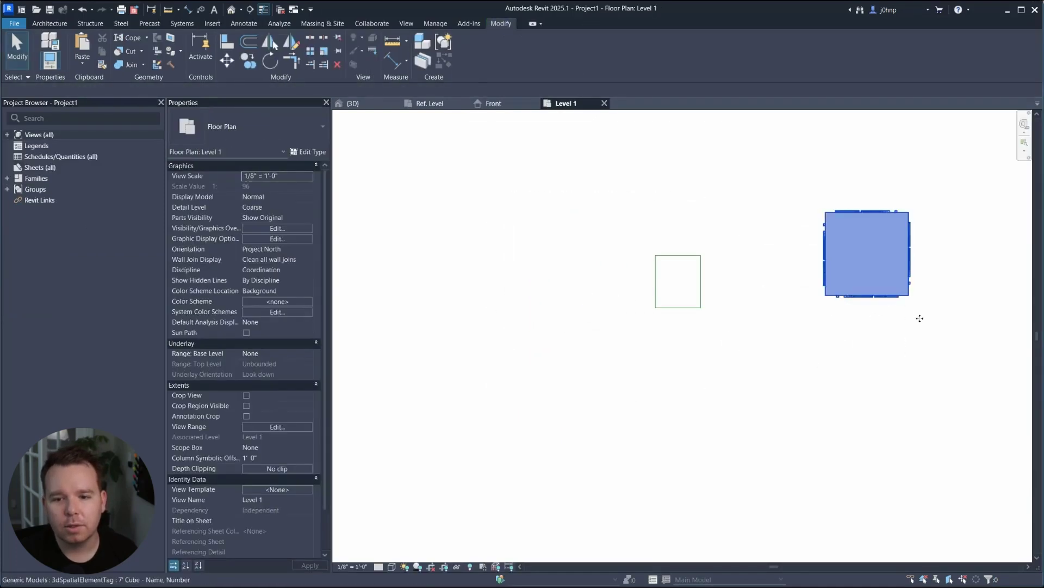
Inspect the placed 7' Cube in the project's 3D view, checking whether the family's scope box carries over
scroll(919, 319, down, 1)
middle_drag(920, 319, 788, 332)
key(3)
key(d)
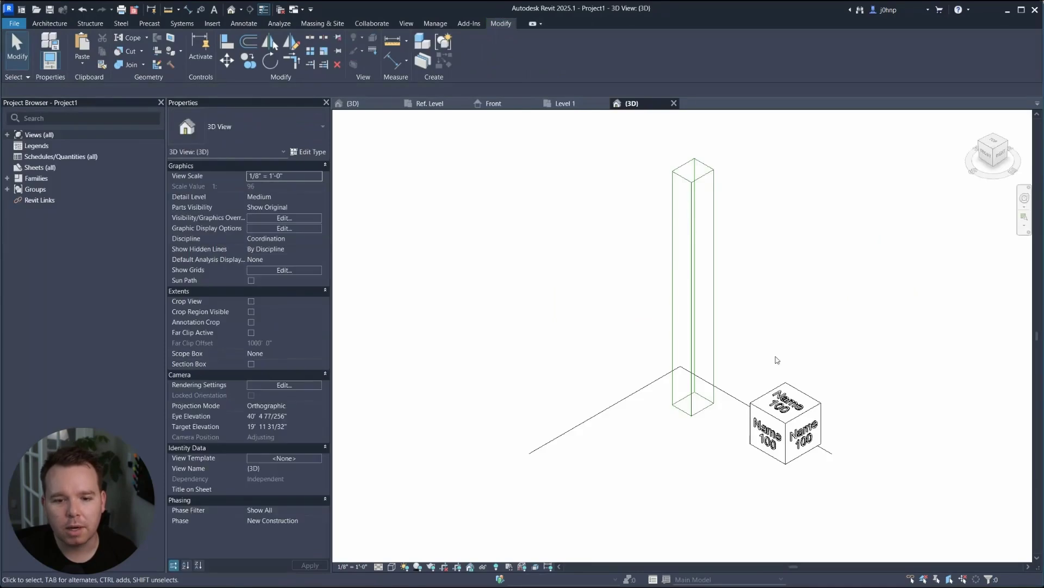
scroll(777, 358, down, 1)
click(775, 406)
shift+middle_drag(742, 407, 706, 362)
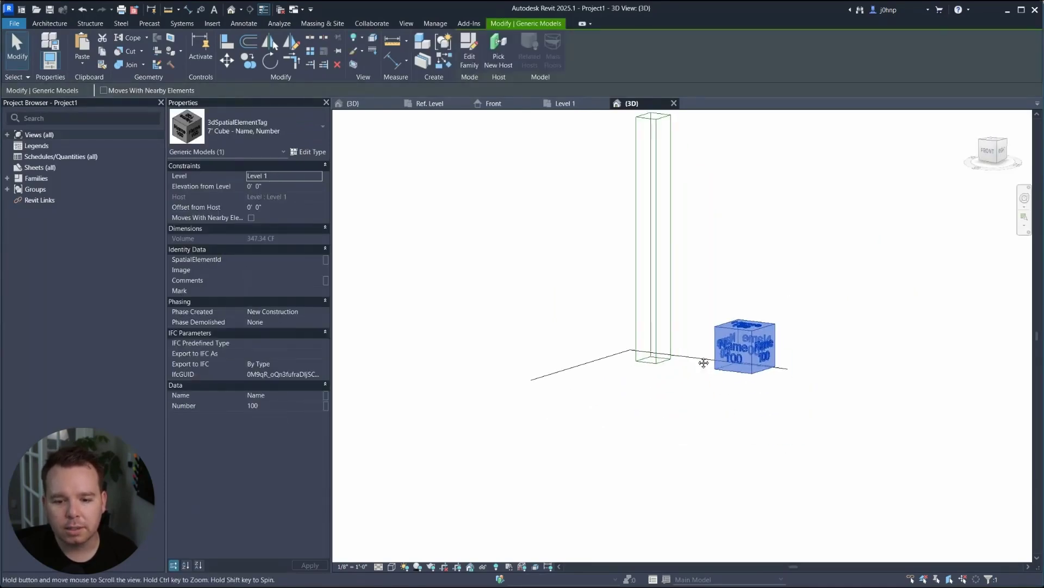
scroll(743, 325, up, 3)
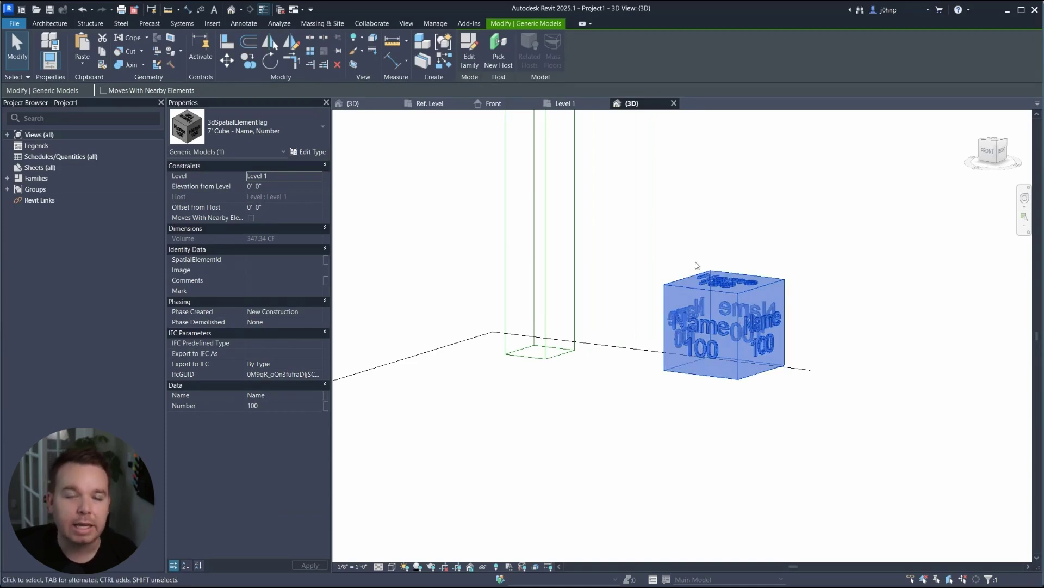
key(Escape)
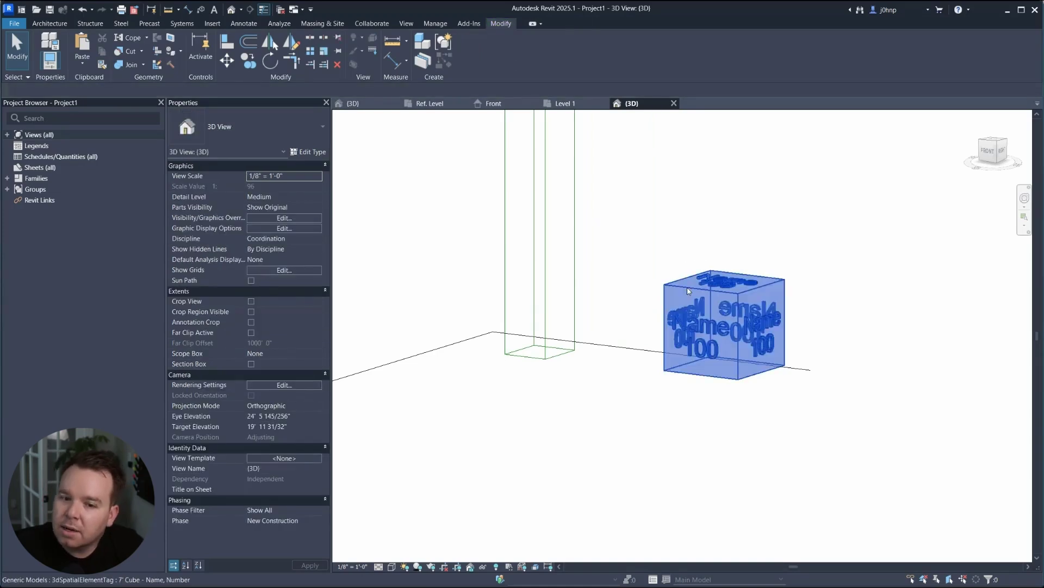
click(687, 288)
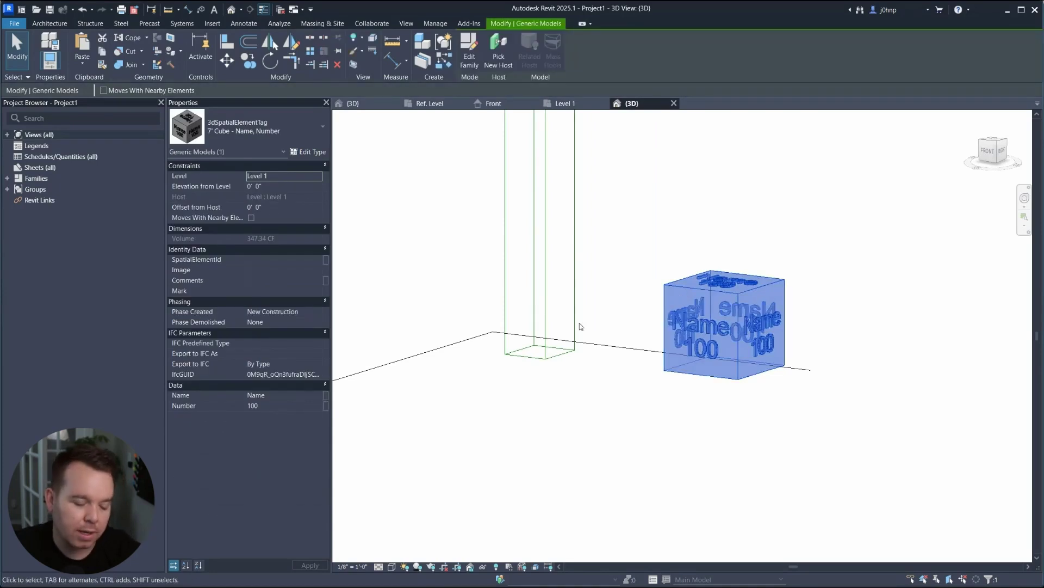
Open the placed cube tag's family for editing and pull the scope box's upper edge closer to the cube in the Ref. Level plan
click(468, 50)
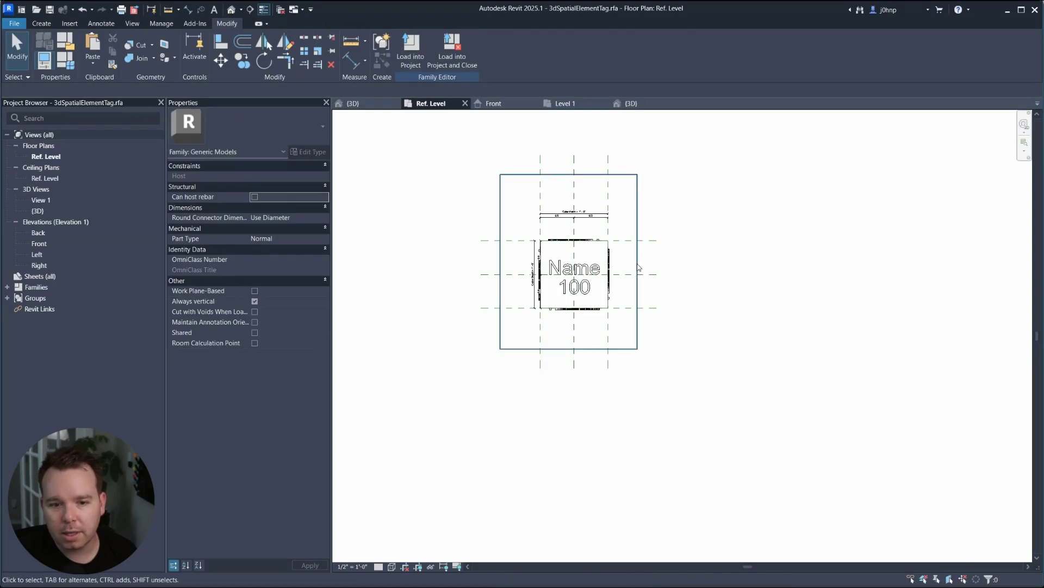
click(638, 268)
drag(569, 175, 571, 189)
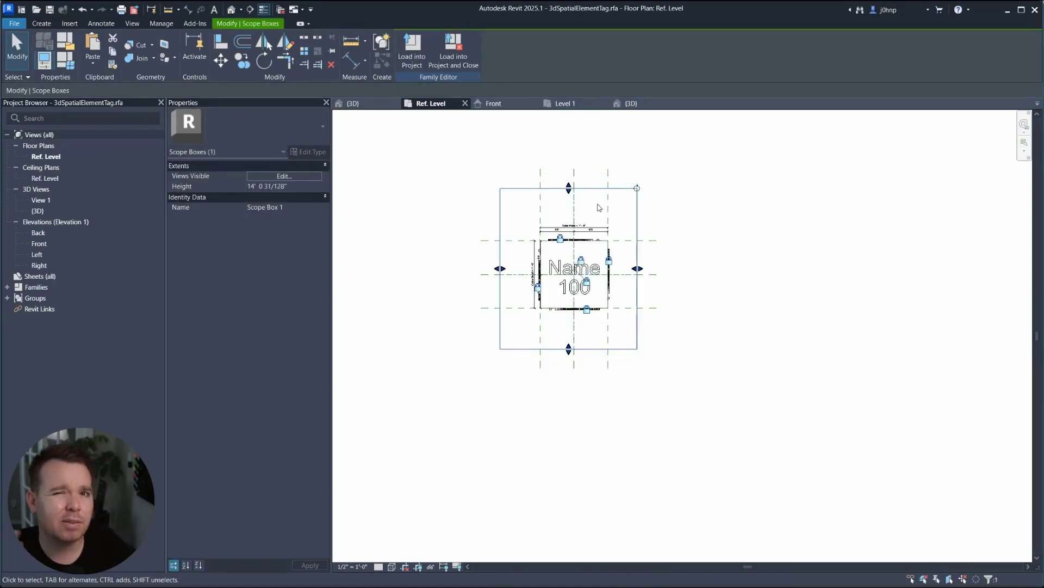
key(Delete)
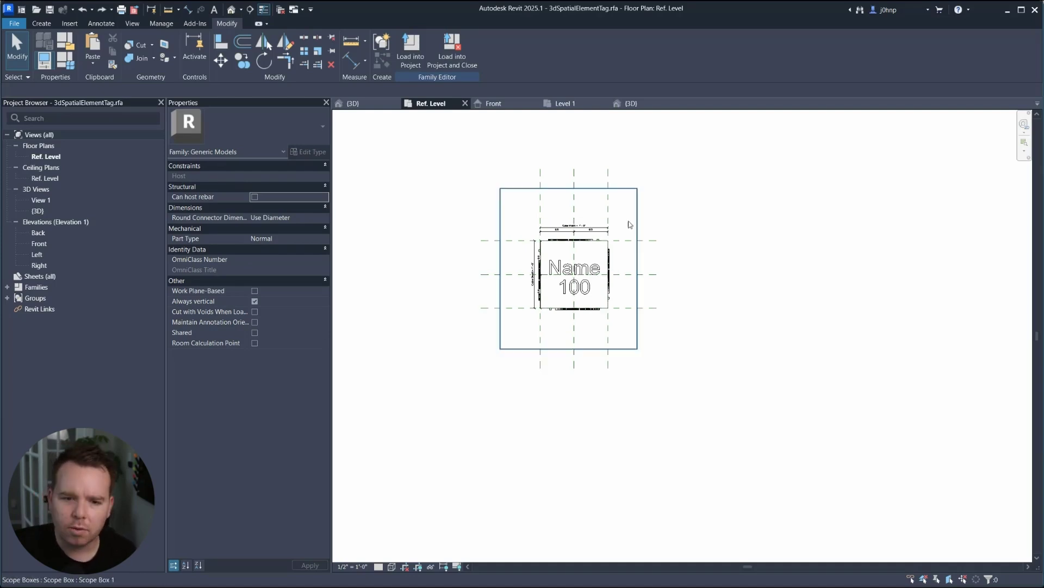
Try pulling the scope box's upper edge still closer to the cube, and undo that change
scroll(619, 220, down, 1)
click(588, 194)
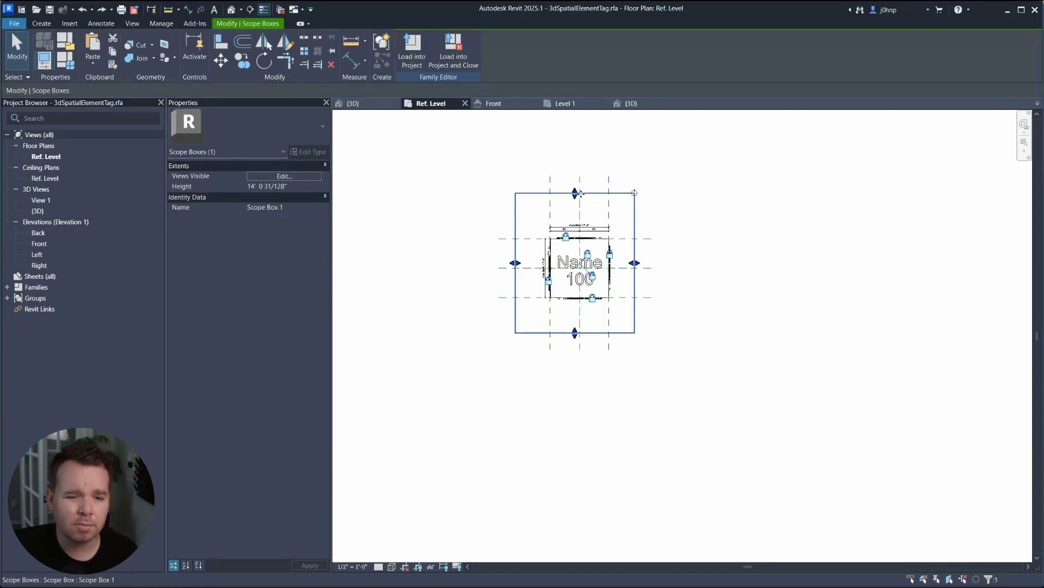
drag(576, 194, 577, 211)
click(599, 235)
key(ctrl+z)
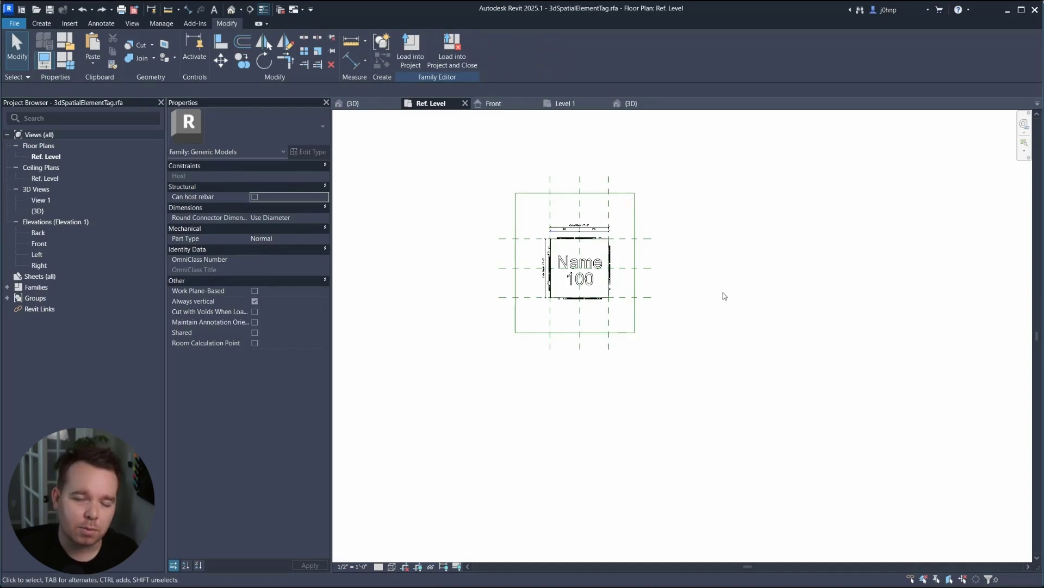
Widen the scope box slightly outward on both its left and right sides in the plan
click(635, 293)
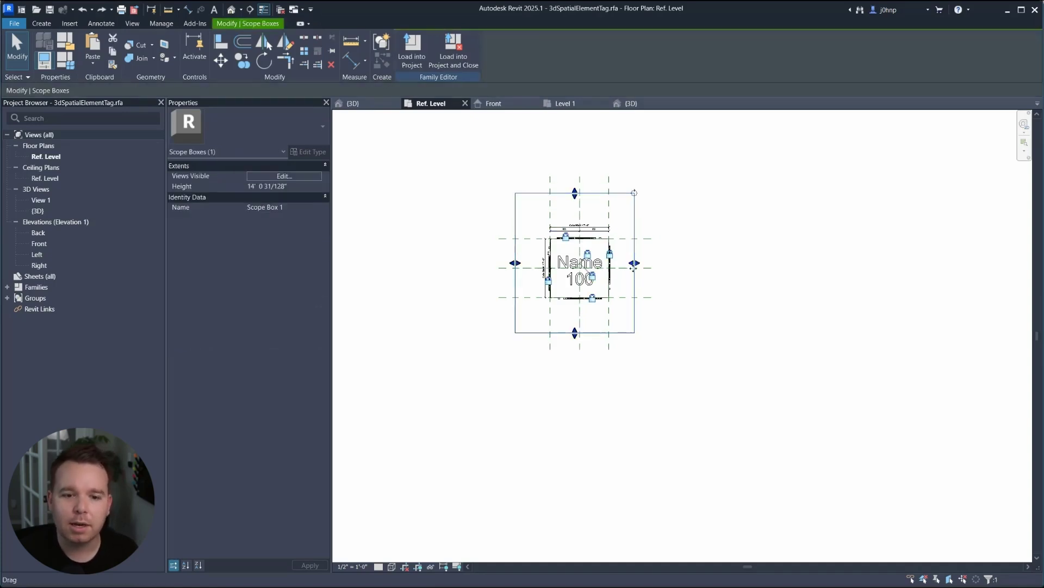
drag(635, 263, 642, 265)
drag(516, 264, 509, 266)
click(488, 395)
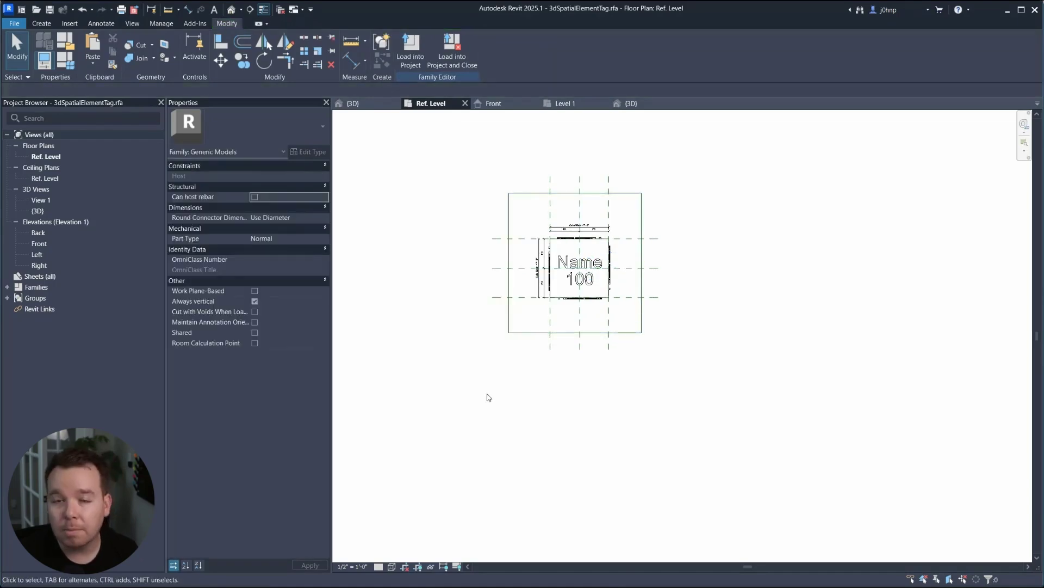